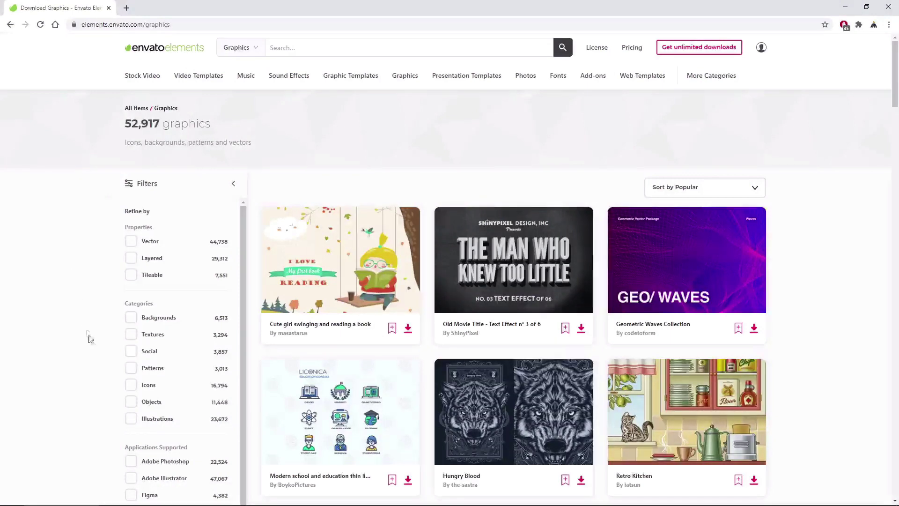
Filter Envato Elements graphics to Adobe Illustrator patterns, browse the results, and view subscription pricing.
click(132, 372)
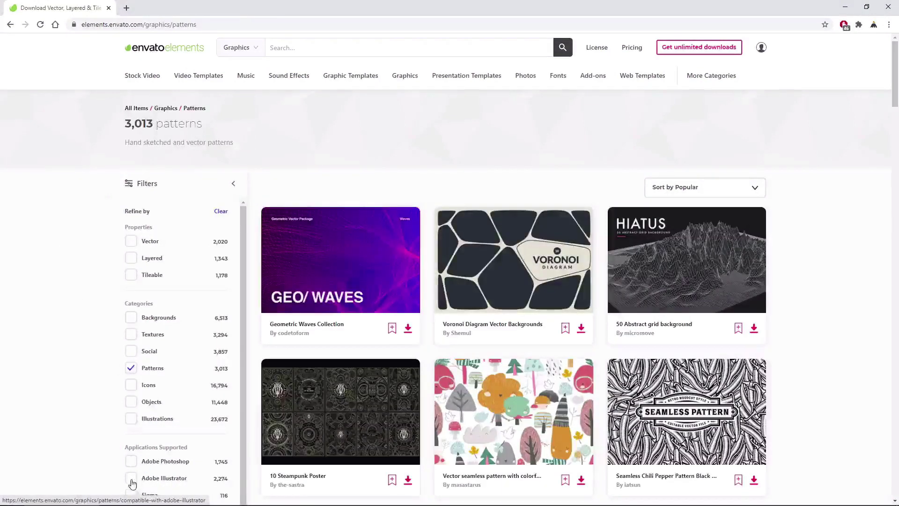
click(131, 478)
scroll(797, 335, down, 14)
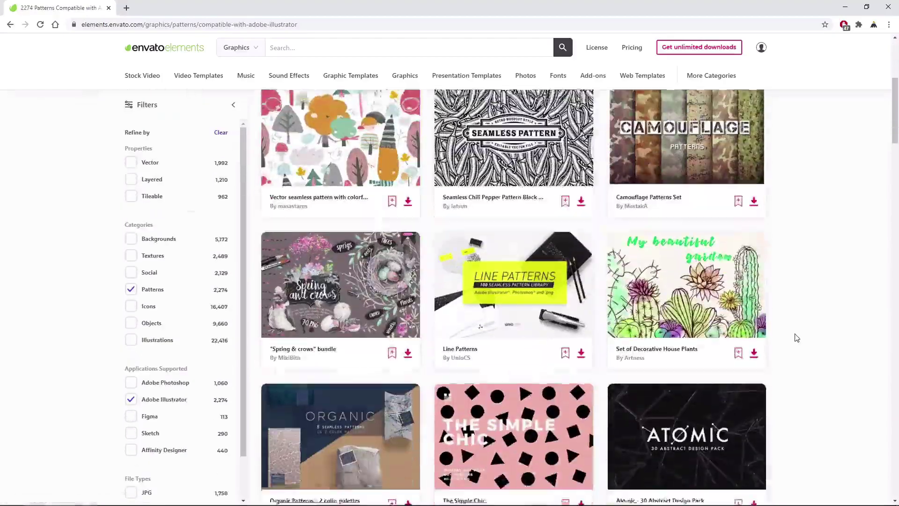
scroll(796, 337, down, 20)
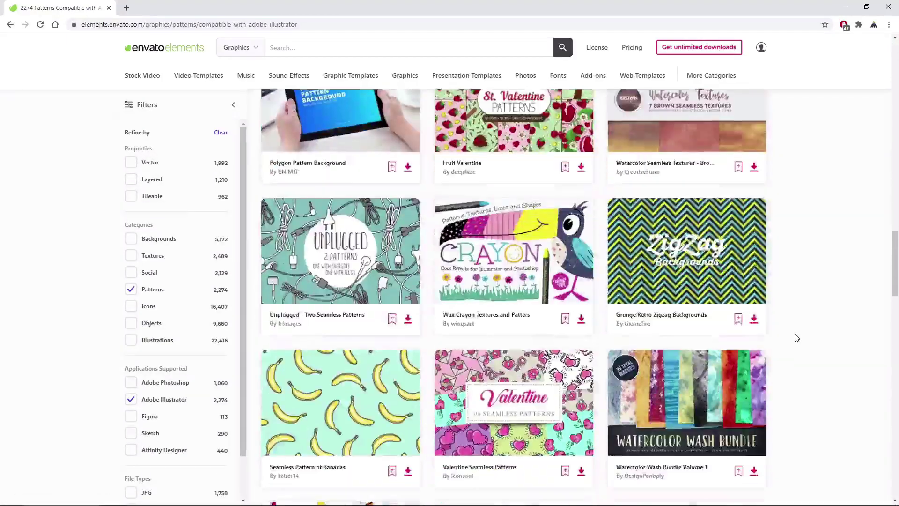
scroll(798, 337, down, 13)
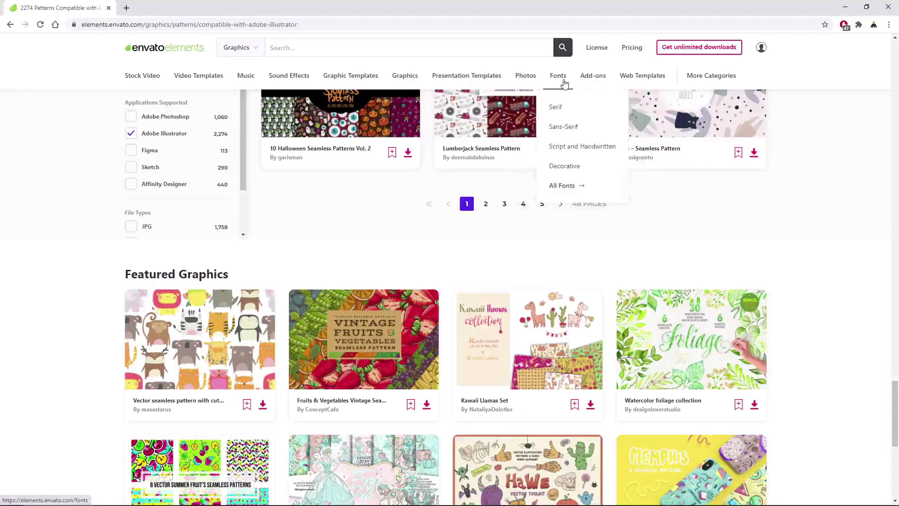
click(701, 55)
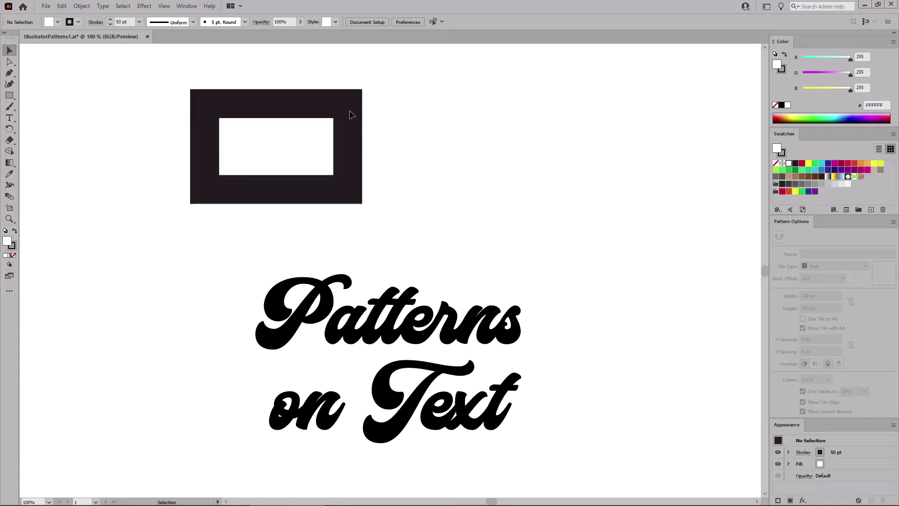
Show the Swatches panel from the Window menu and bring up its Swatch Libraries menu.
click(189, 9)
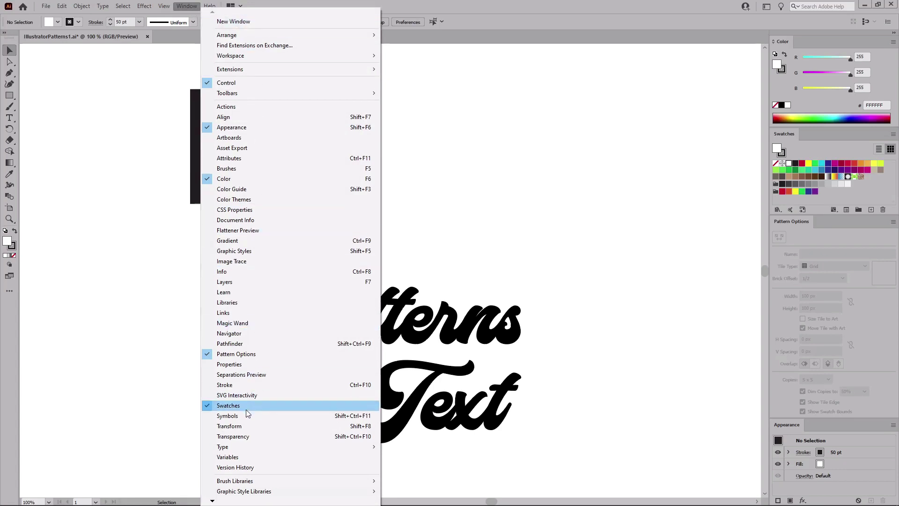
click(775, 200)
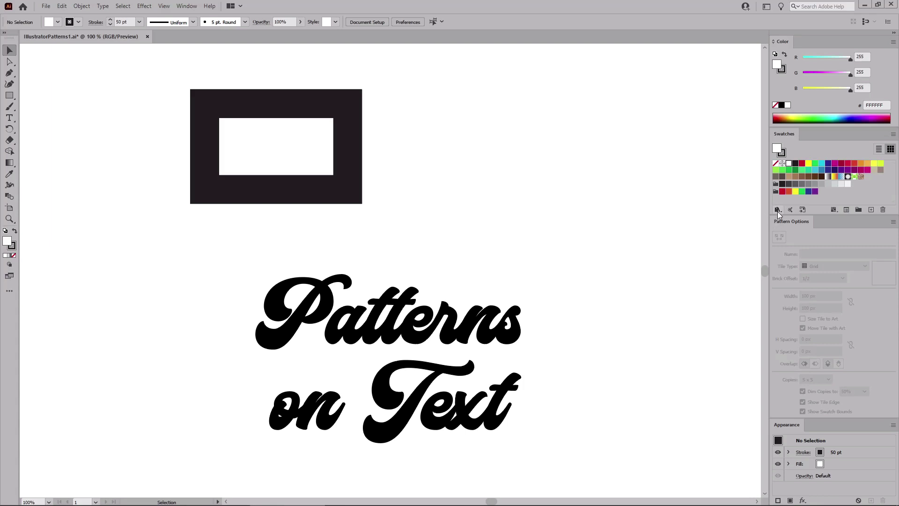
click(778, 210)
Open the Patterns > Nature > Nature_Animal Skins swatch library.
mouse_move(801, 373)
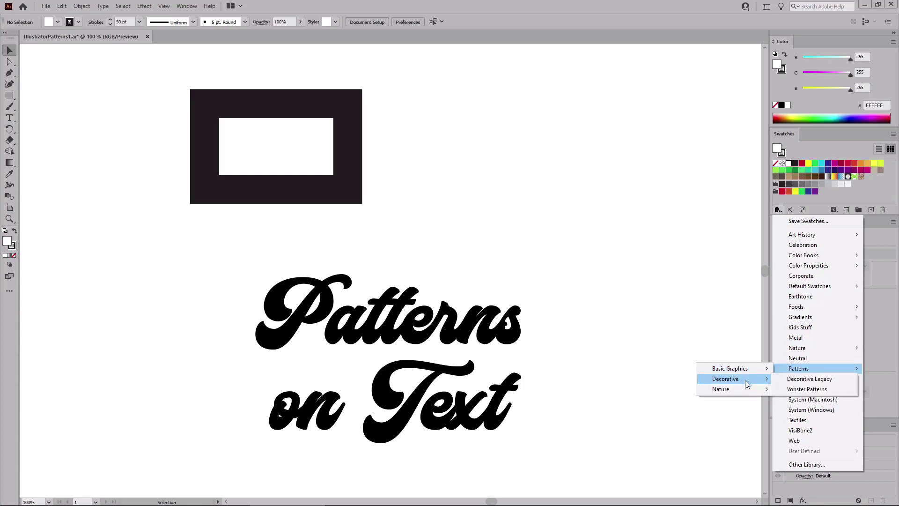
mouse_move(745, 392)
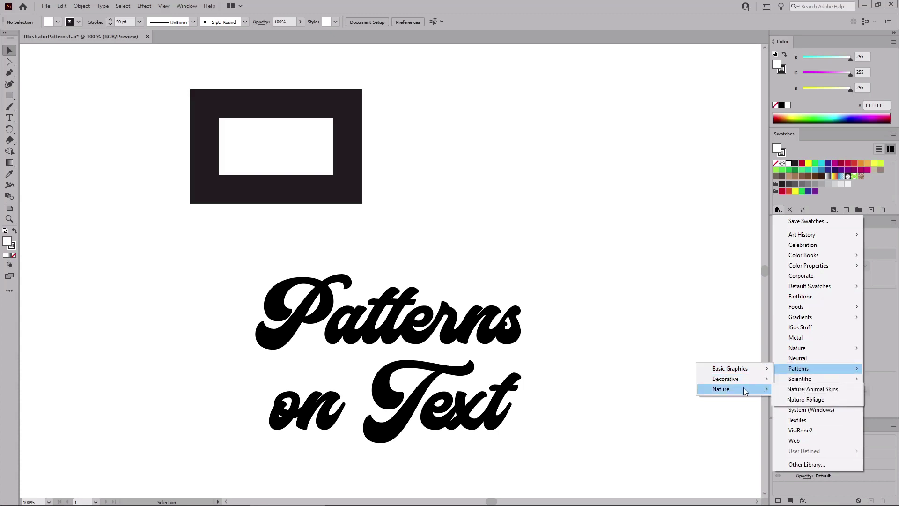
click(797, 392)
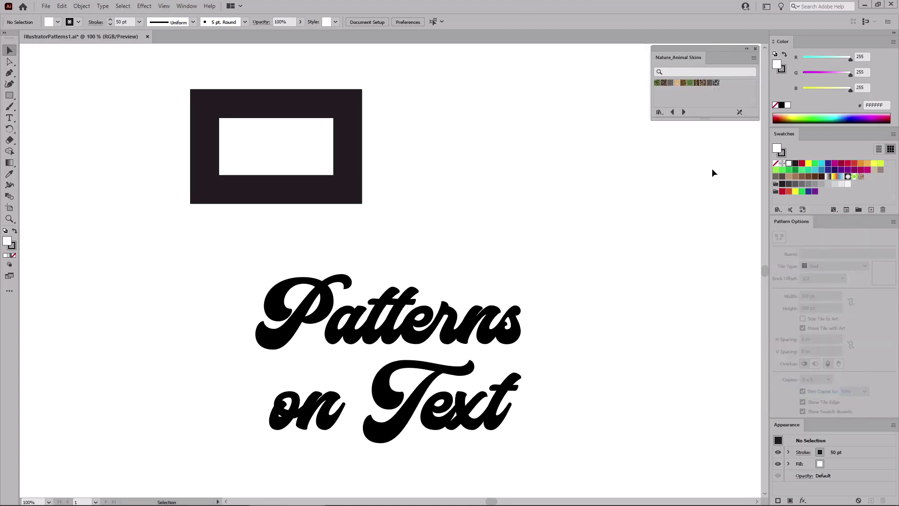
Flip to the next library and back, then apply the Giraffe pattern as the fill.
click(683, 113)
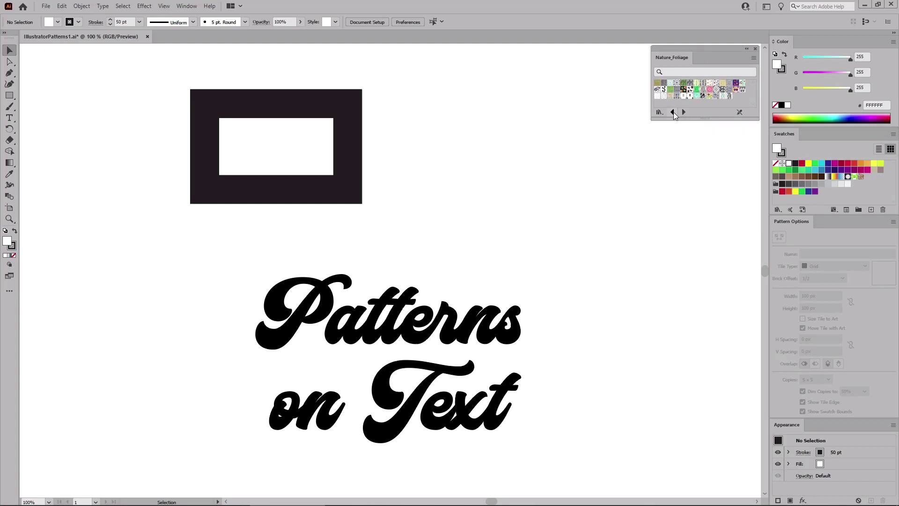
click(673, 112)
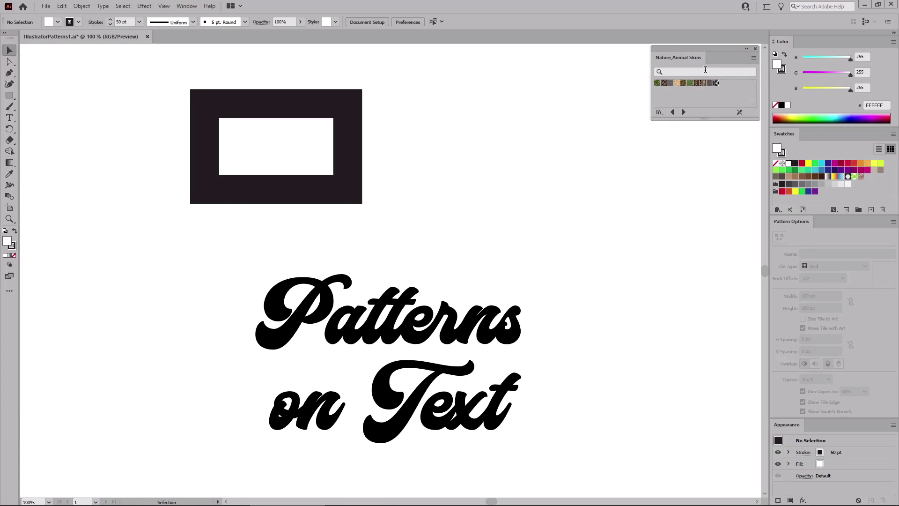
click(677, 85)
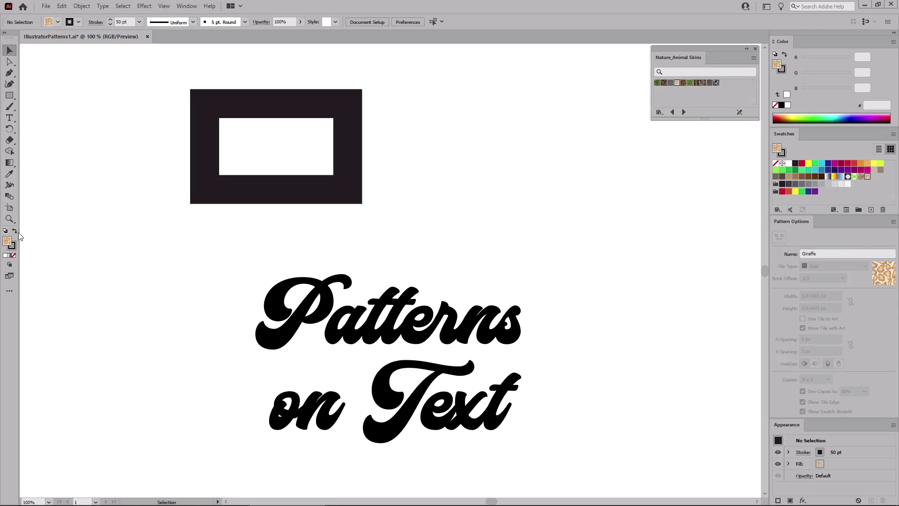
Draw a giraffe-filled rectangle to the right of the first, then select the left rectangle.
click(9, 95)
mouse_move(405, 103)
mouse_down()
mouse_move(512, 189)
mouse_move(555, 190)
mouse_up()
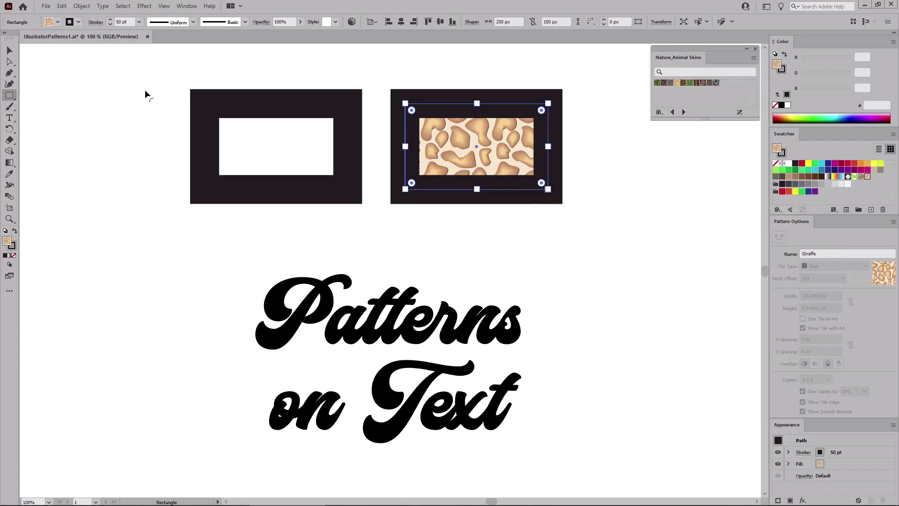
click(10, 51)
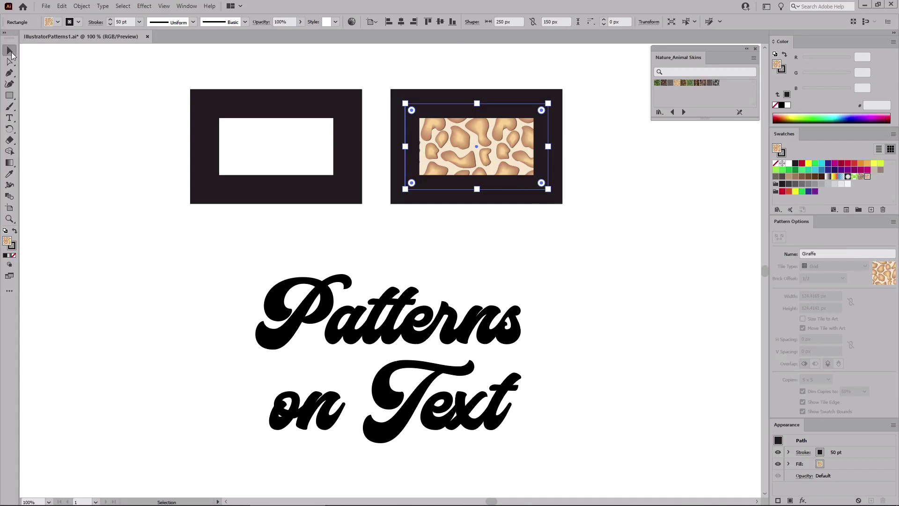
click(277, 143)
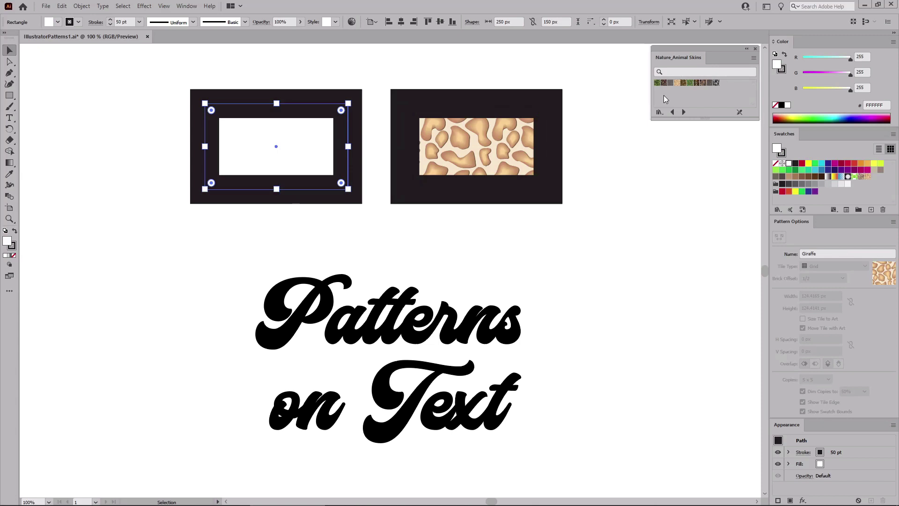
Give the left rectangle an Alligator pattern fill and a Cheetah pattern stroke.
click(657, 83)
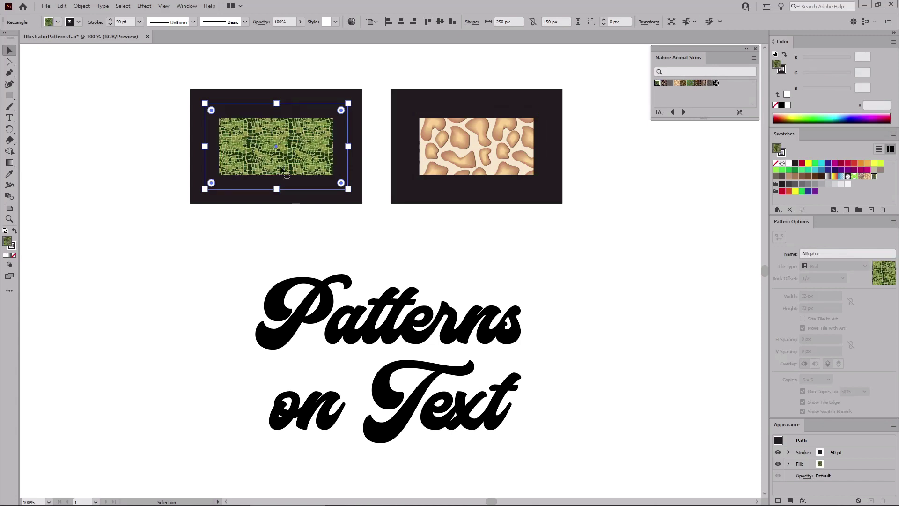
click(13, 245)
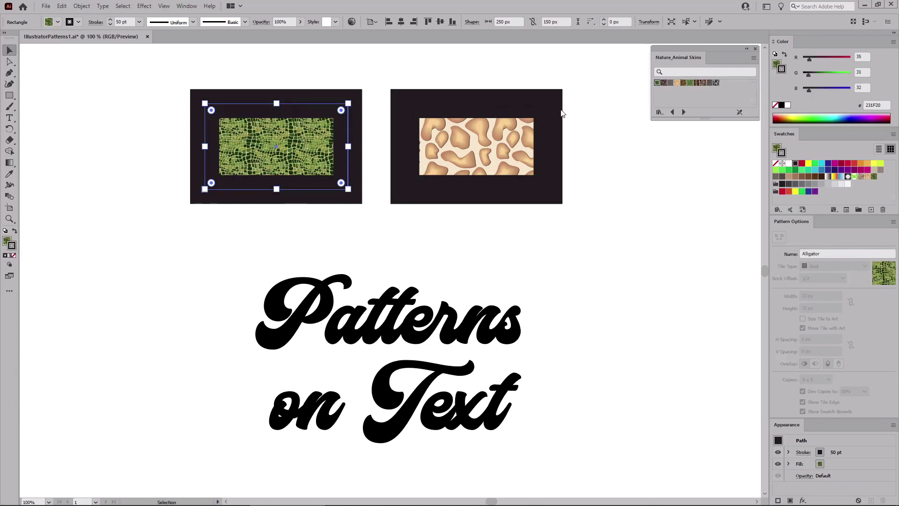
click(663, 84)
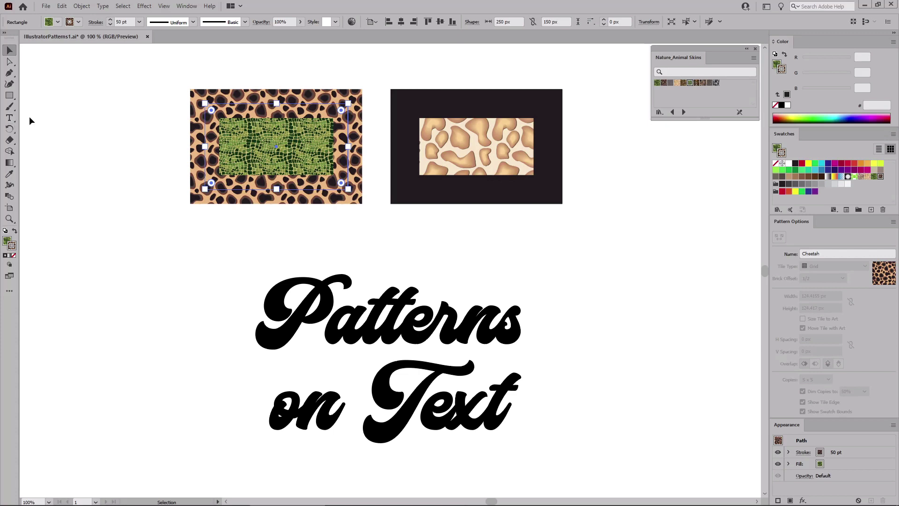
Fill the 'Patterns on Text' lettering with the Jaguar pattern from Nature_Animal Skins.
click(376, 339)
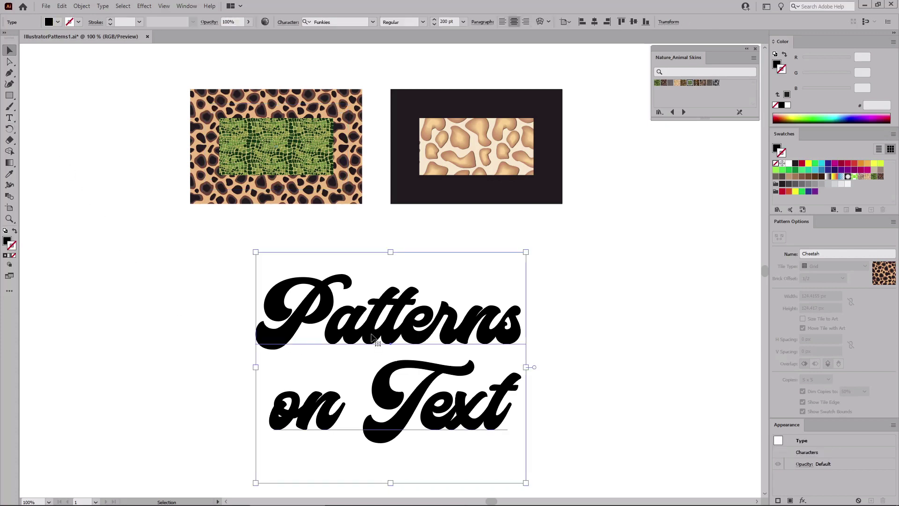
click(7, 240)
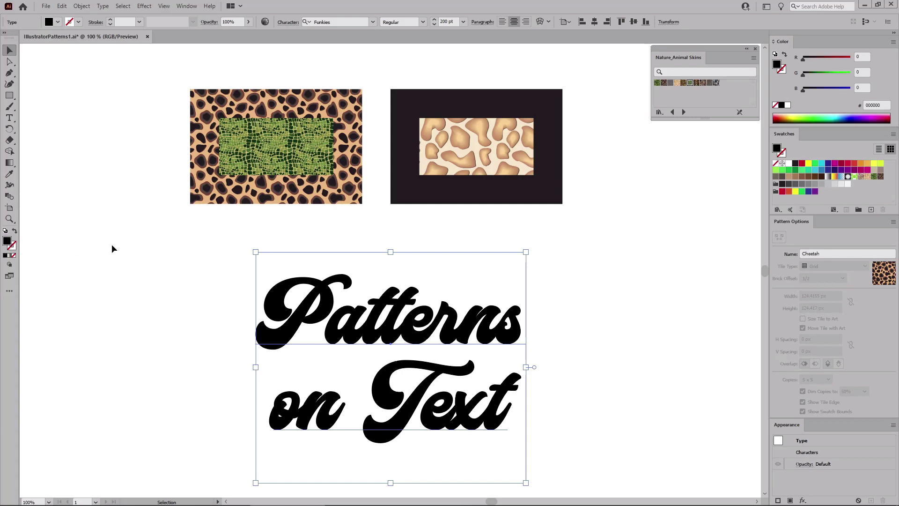
click(683, 83)
click(683, 83)
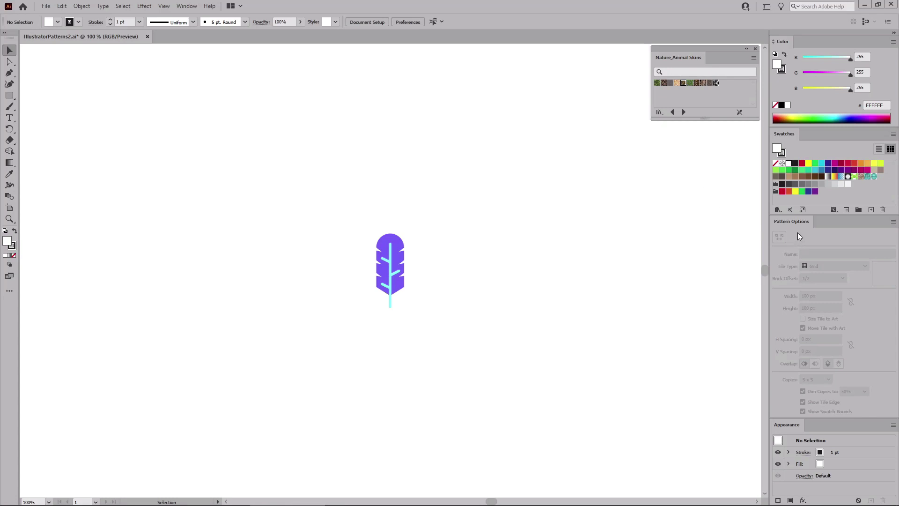
Marquee-select the purple feather and apply Make Pattern from the Pattern Options panel menu.
click(187, 7)
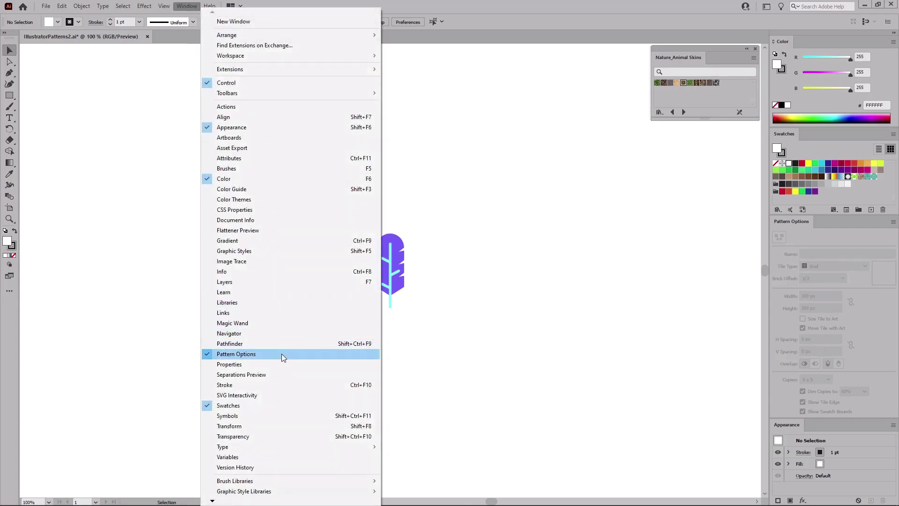
click(554, 353)
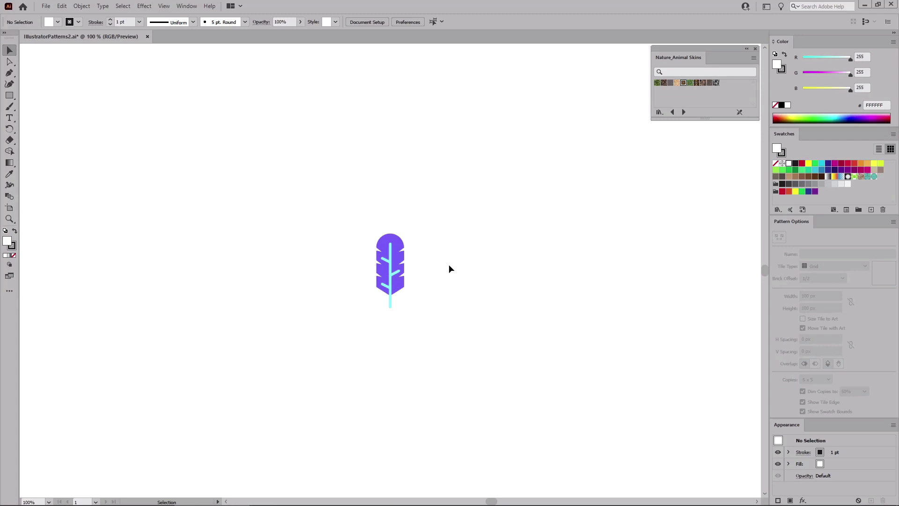
drag(427, 220, 356, 325)
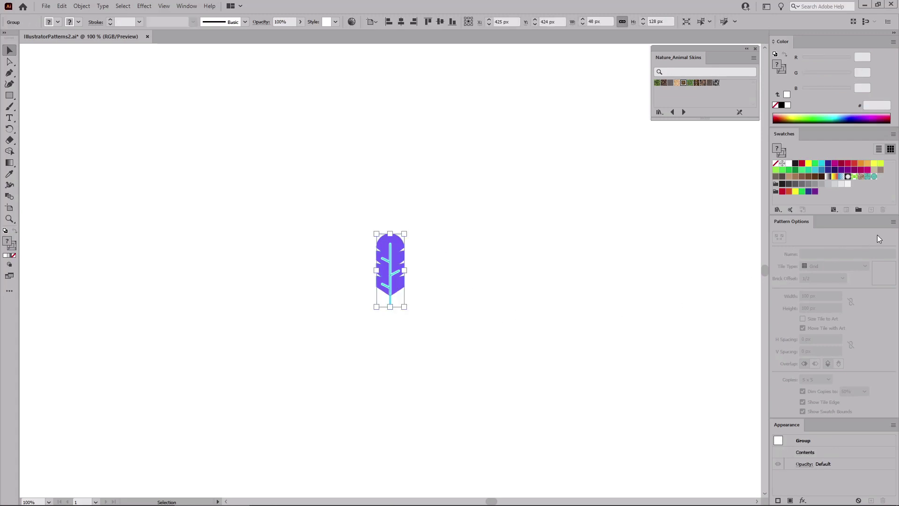
click(892, 223)
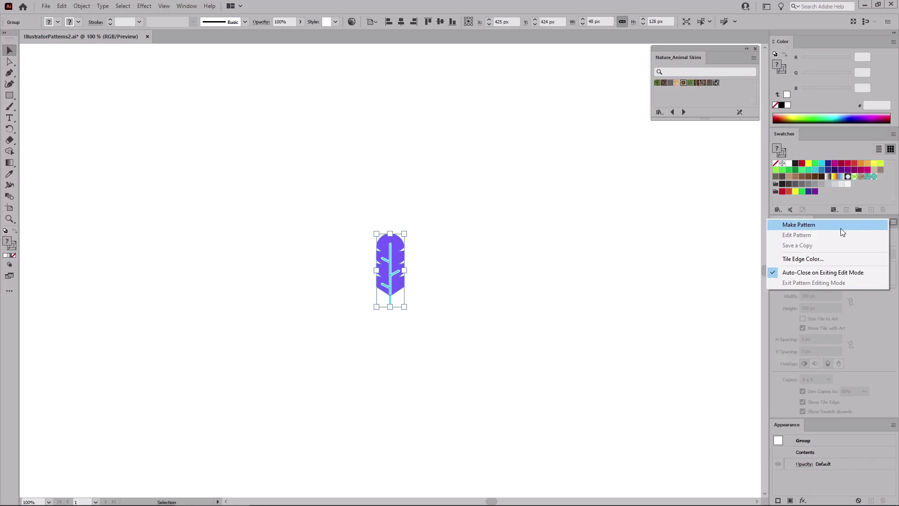
click(824, 226)
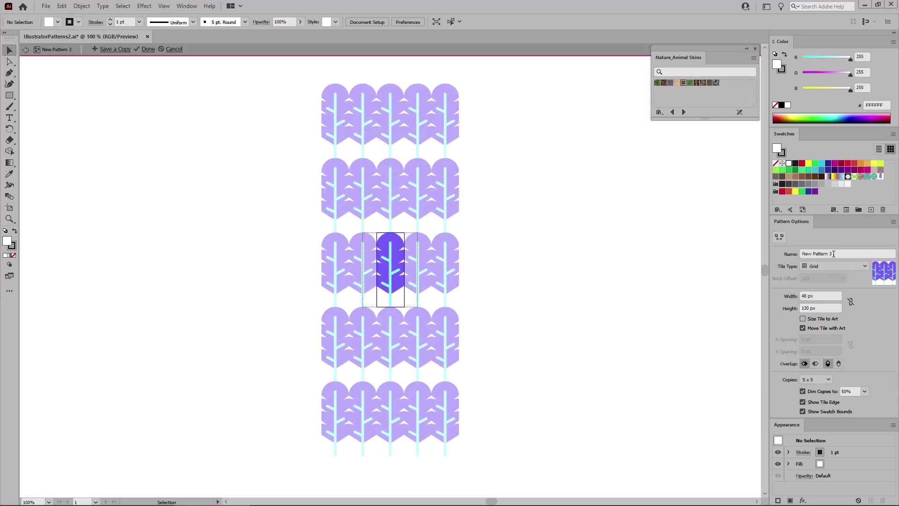
Rename the pattern 'Feather Pattern' and try the Hex by Row tile type.
drag(833, 253, 800, 258)
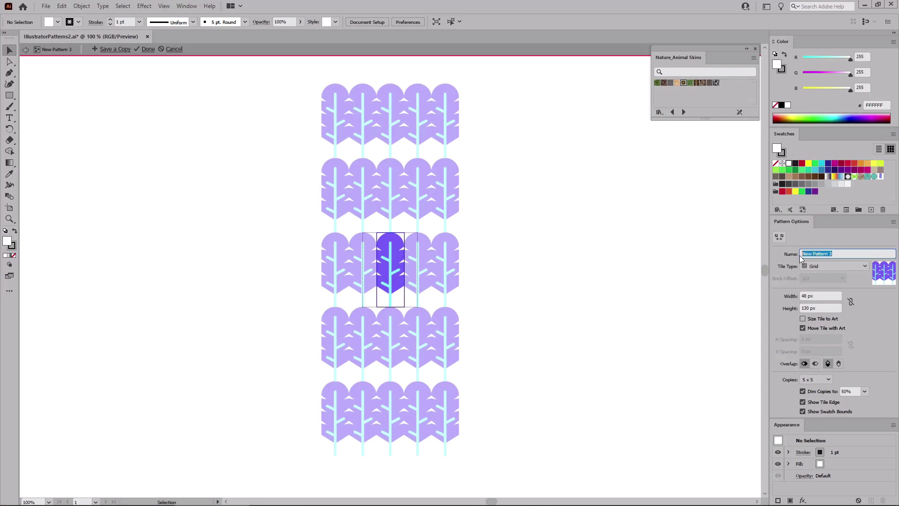
text(Fe)
text(her Pattern)
click(813, 266)
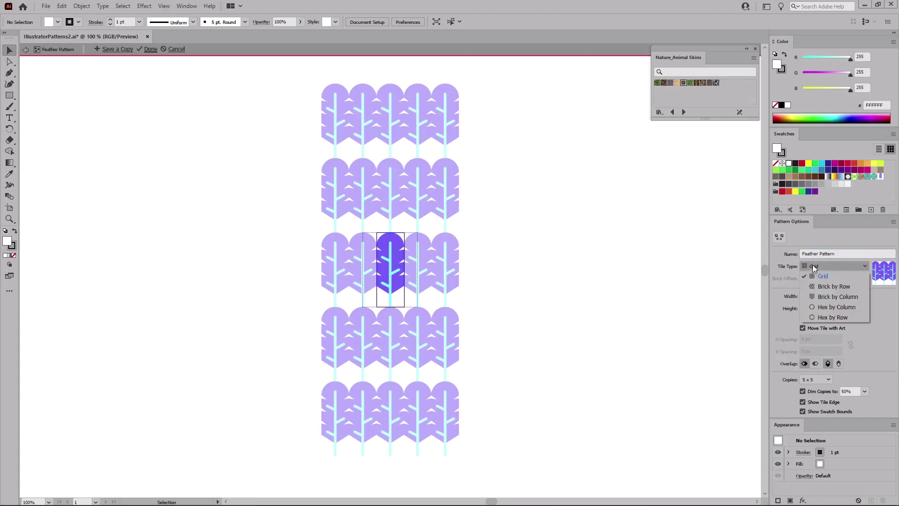
click(859, 315)
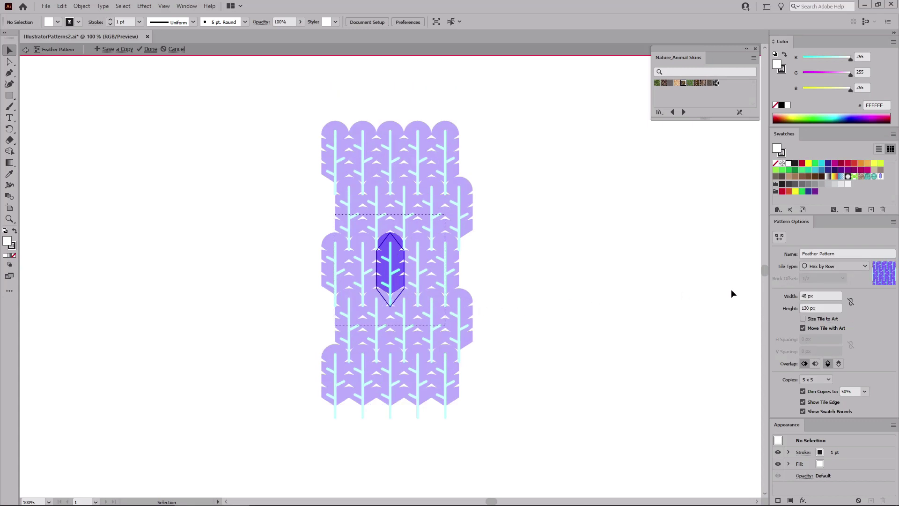
Set Tile Type to Brick by Row, testing offsets 1/3 and 1/5 before settling on 1/2.
click(825, 268)
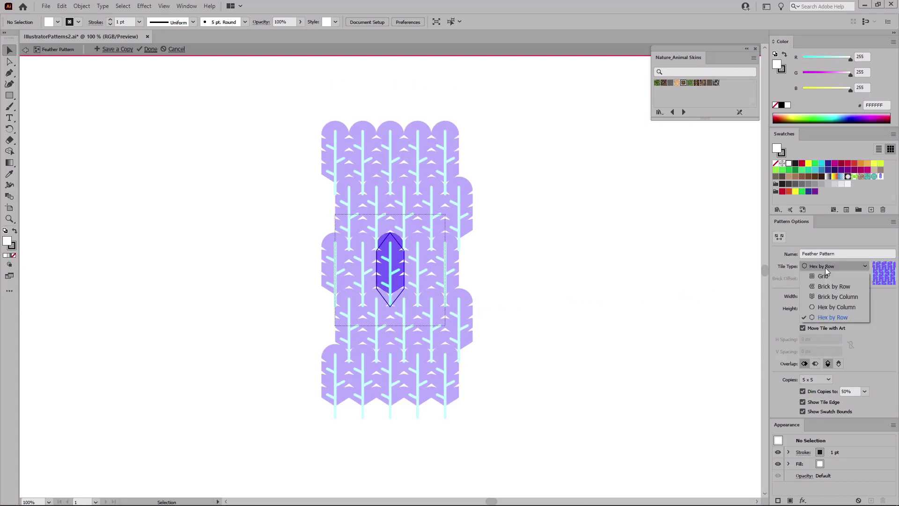
click(846, 287)
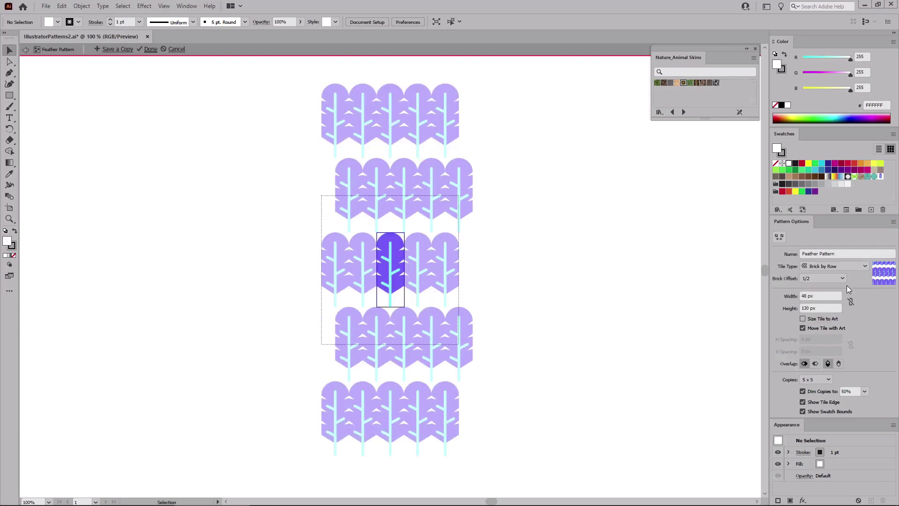
click(810, 279)
click(824, 299)
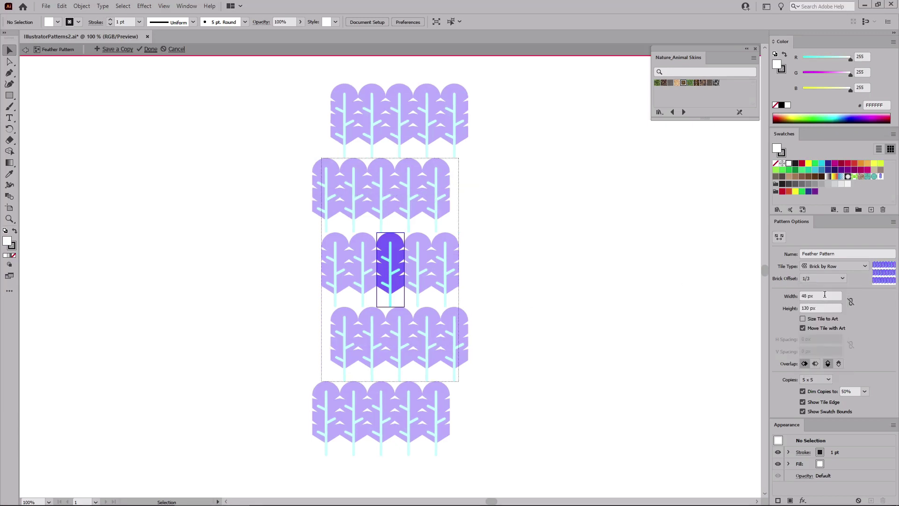
click(825, 281)
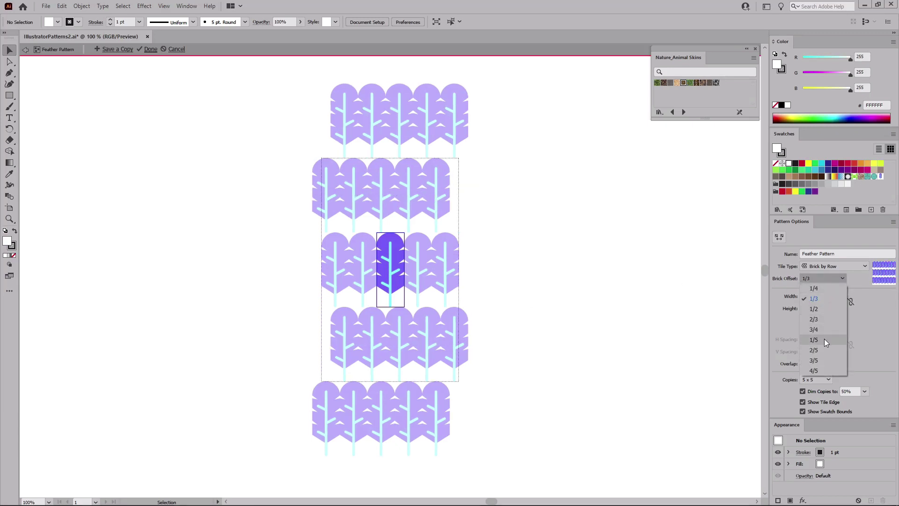
click(824, 340)
click(824, 280)
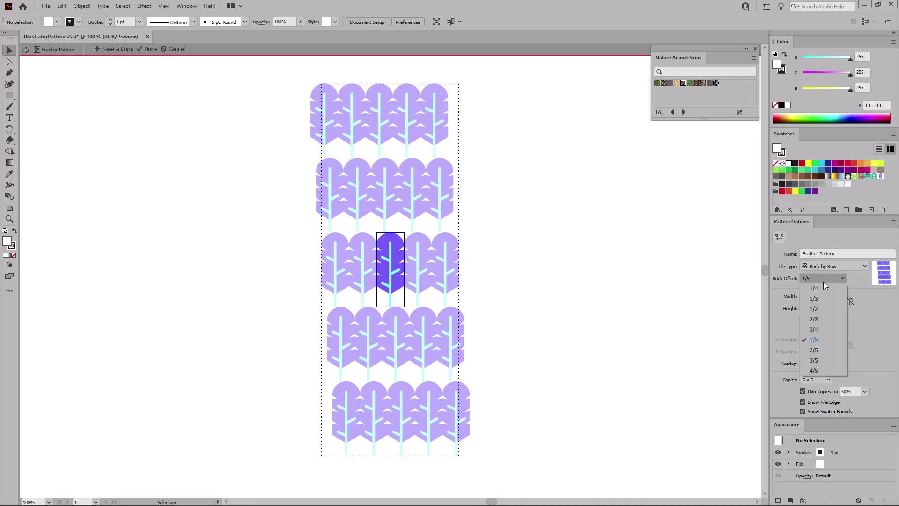
click(815, 309)
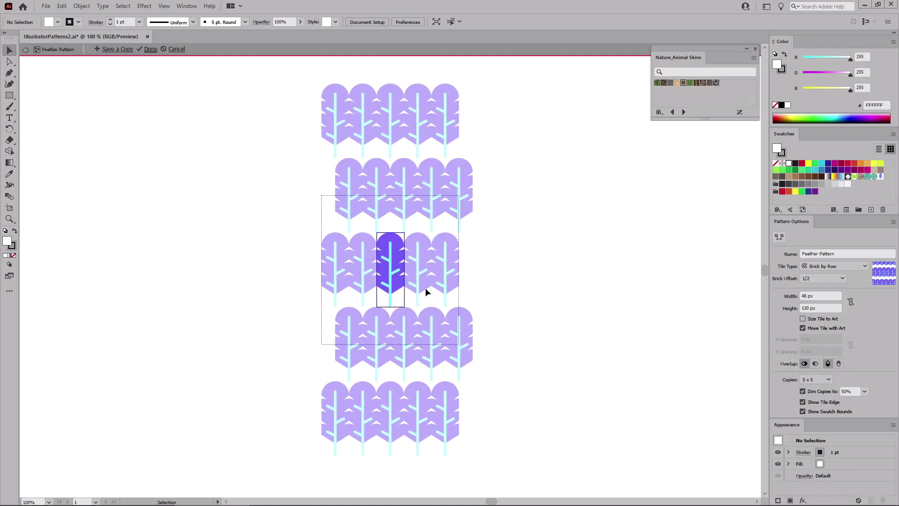
click(801, 296)
Resize the tile with the Pattern Tile Tool, then enable Size Tile to Art.
key(Tab)
click(779, 238)
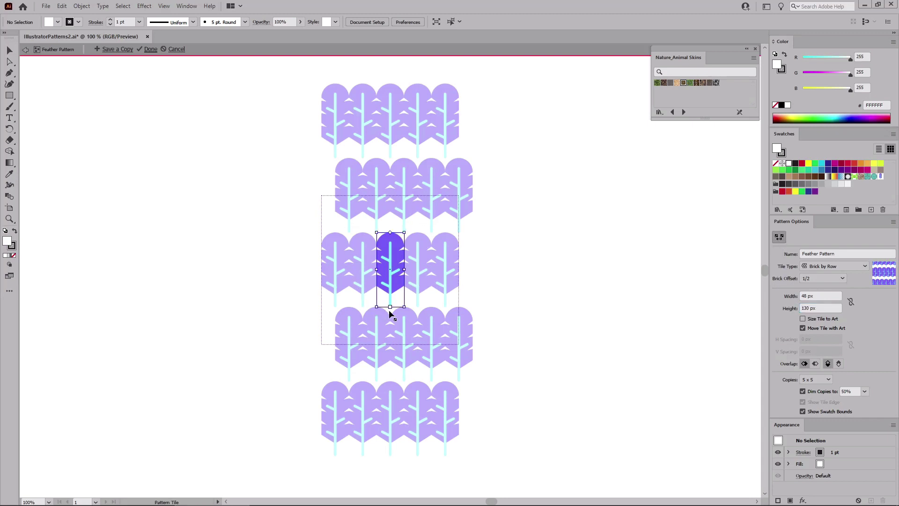
drag(405, 307, 437, 349)
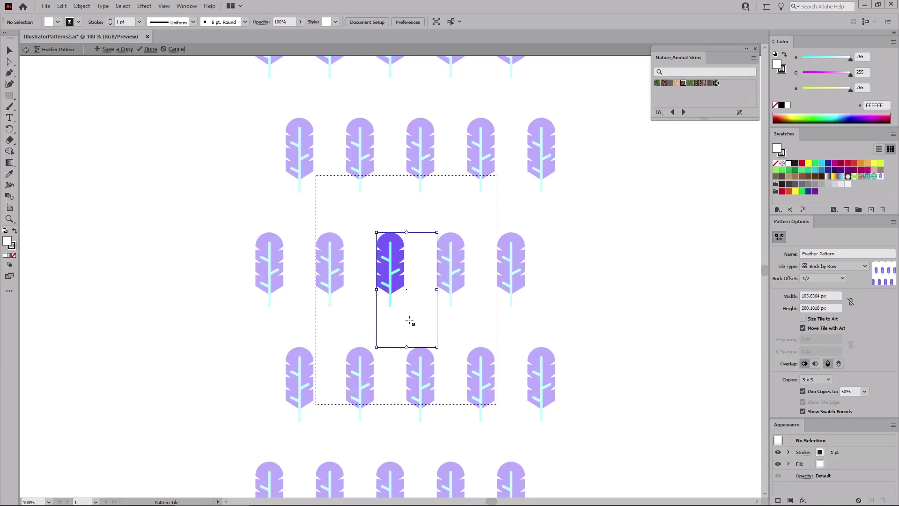
drag(437, 348, 400, 298)
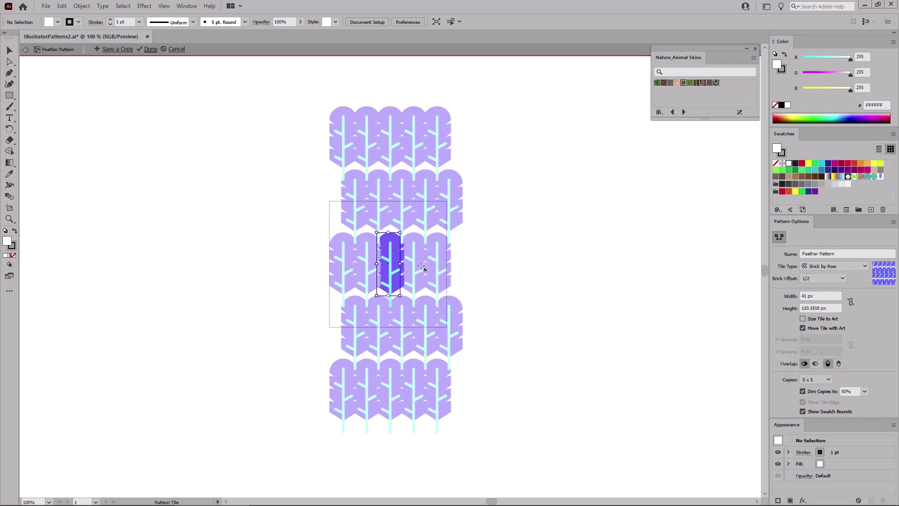
click(803, 319)
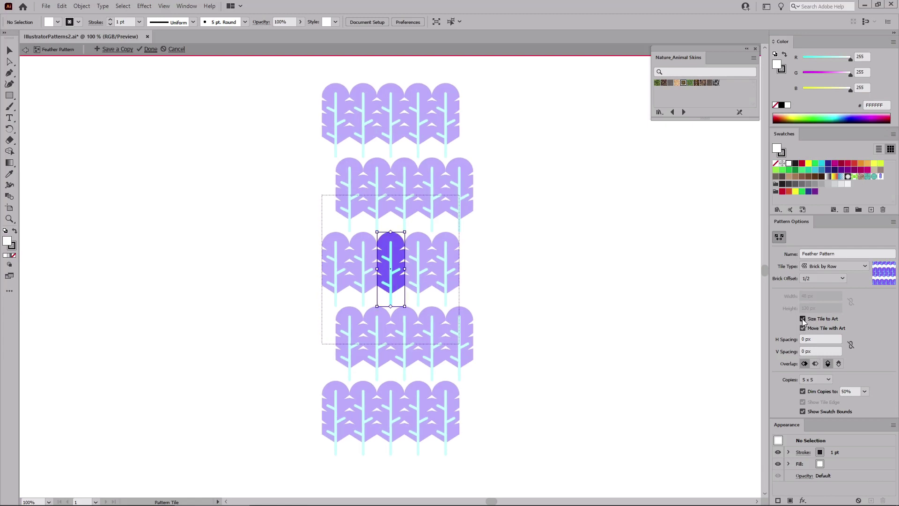
Set V Spacing to -50 px and H Spacing to -10 px, with Bottom in Front overlap.
click(815, 339)
click(812, 350)
text(-50)
click(816, 340)
text(-10)
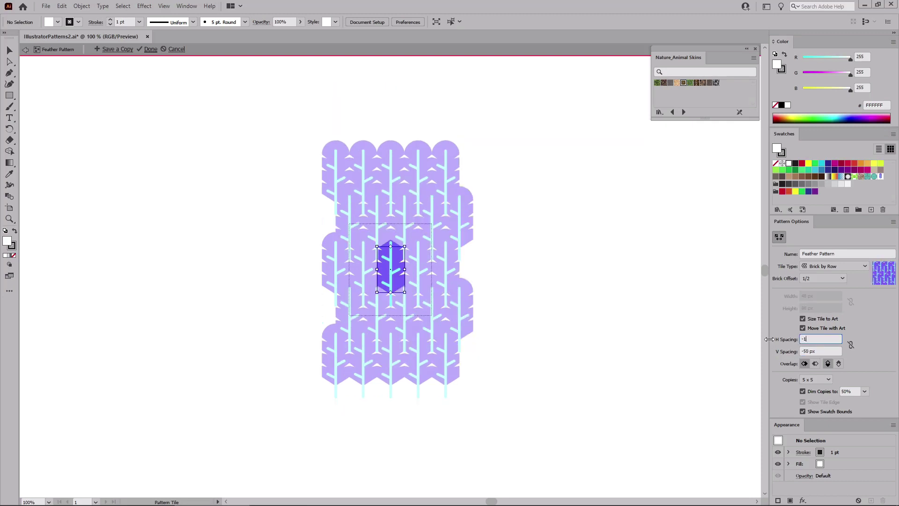
click(818, 351)
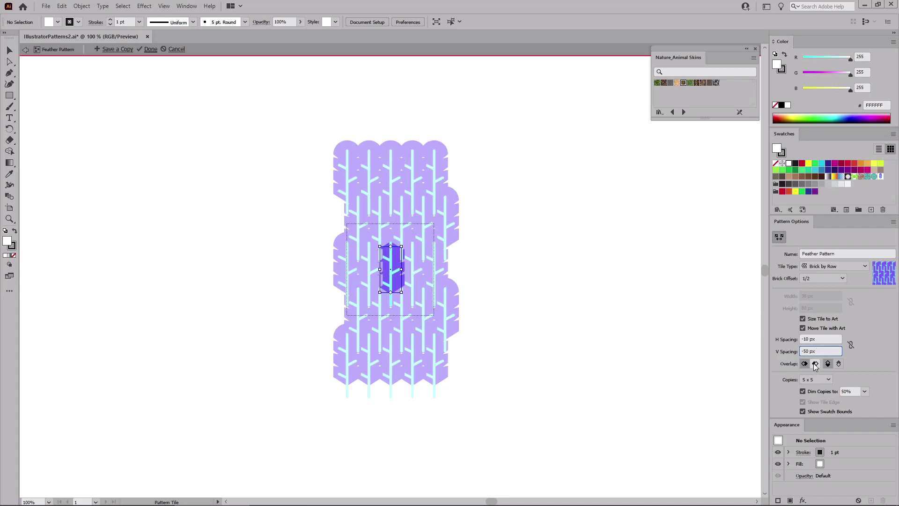
click(815, 363)
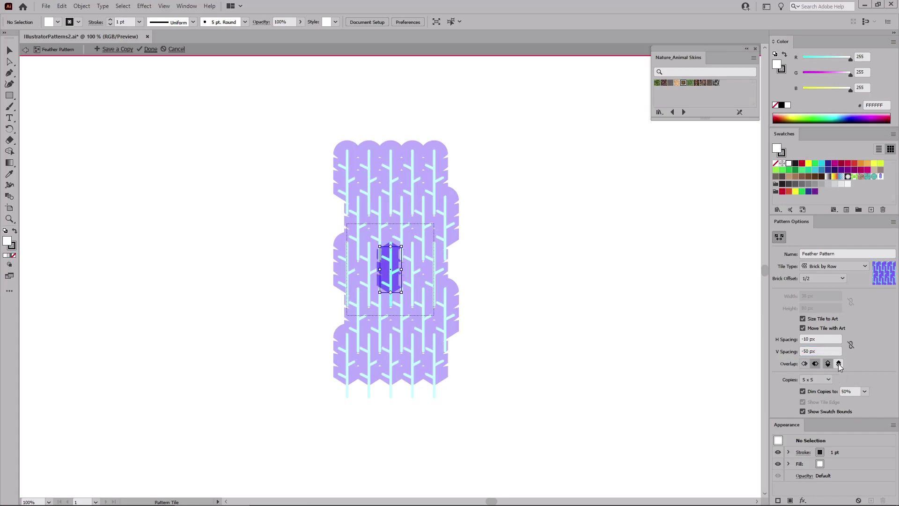
click(838, 363)
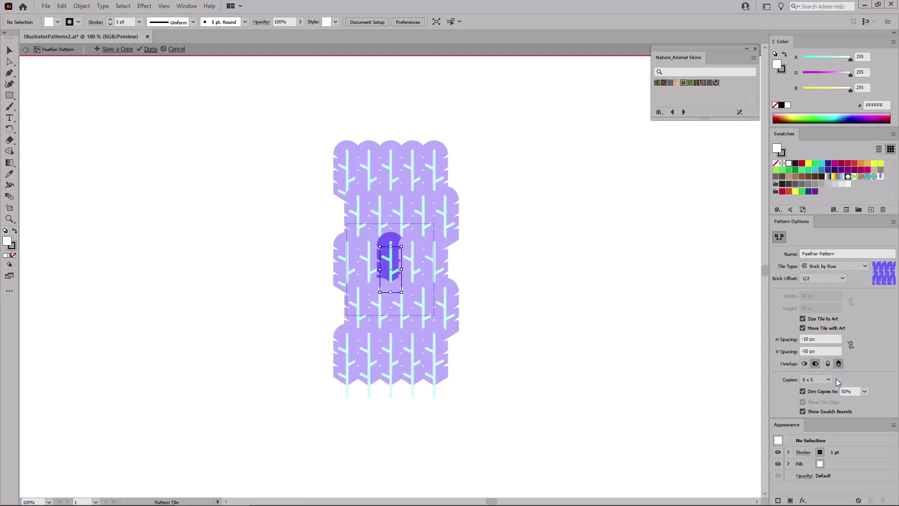
Leave the Pattern Tile Tool and preview 9 x 9 copies before returning to 5 x 5.
click(779, 237)
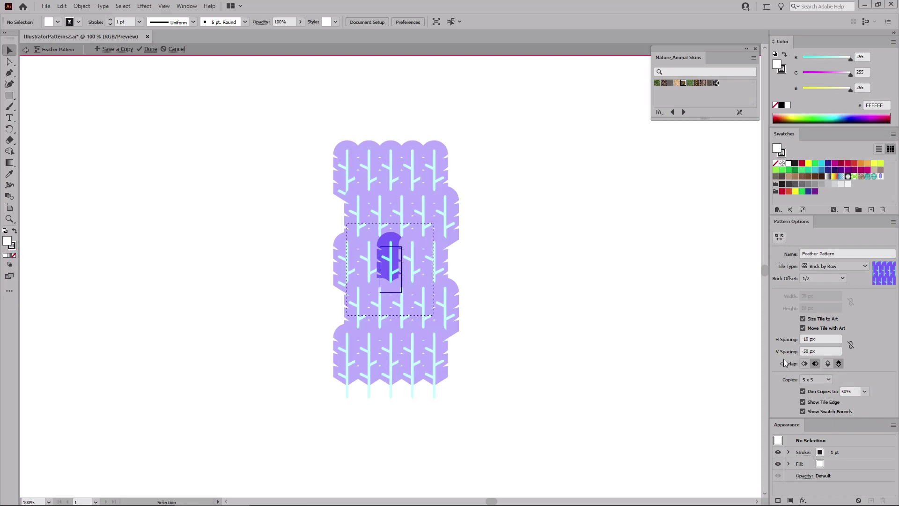
click(820, 378)
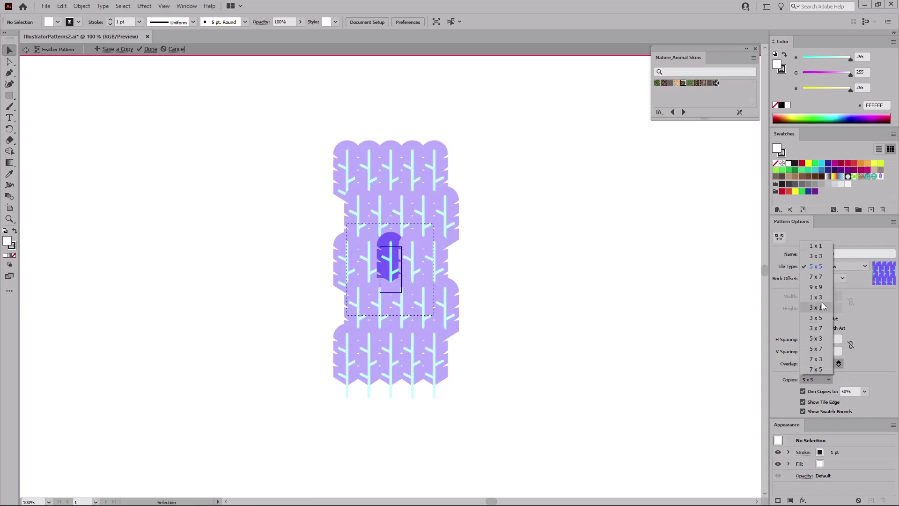
click(822, 287)
click(819, 379)
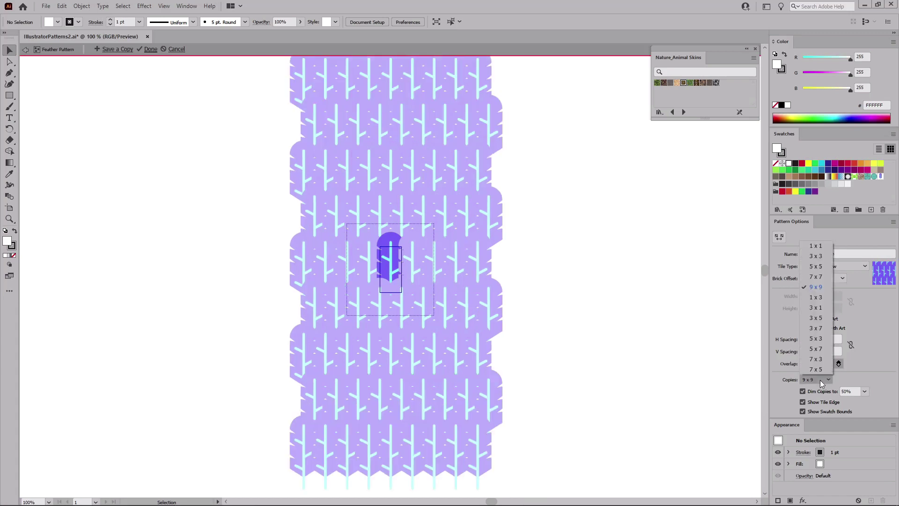
click(824, 265)
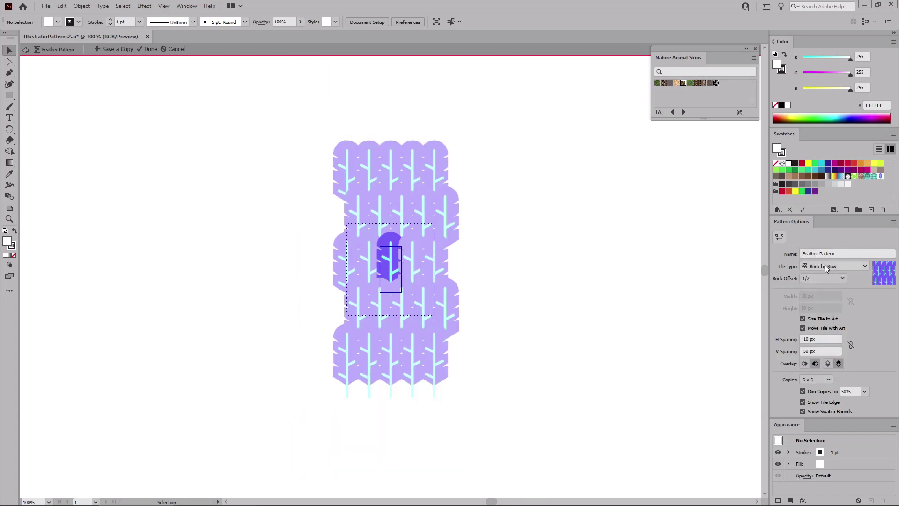
Try dimming copies to 80% and 20%, then turn Dim Copies off.
click(863, 391)
click(876, 361)
click(864, 392)
click(876, 299)
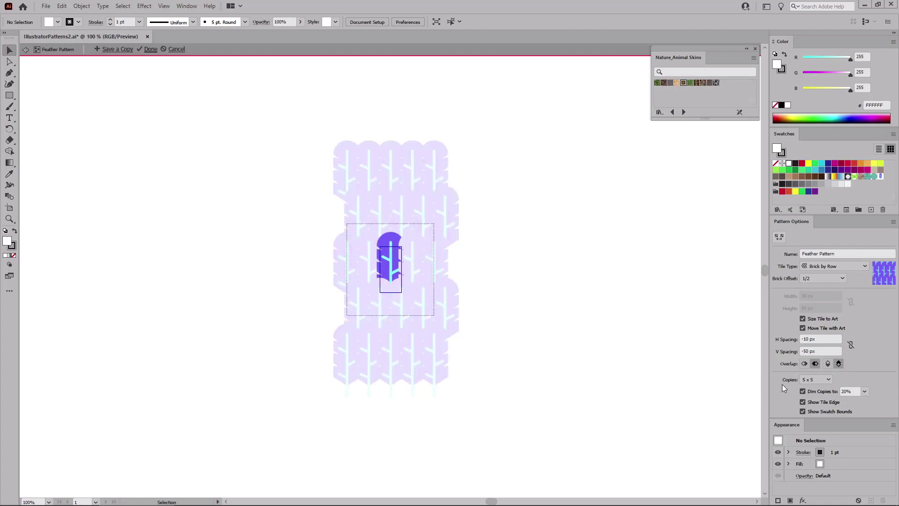
click(801, 391)
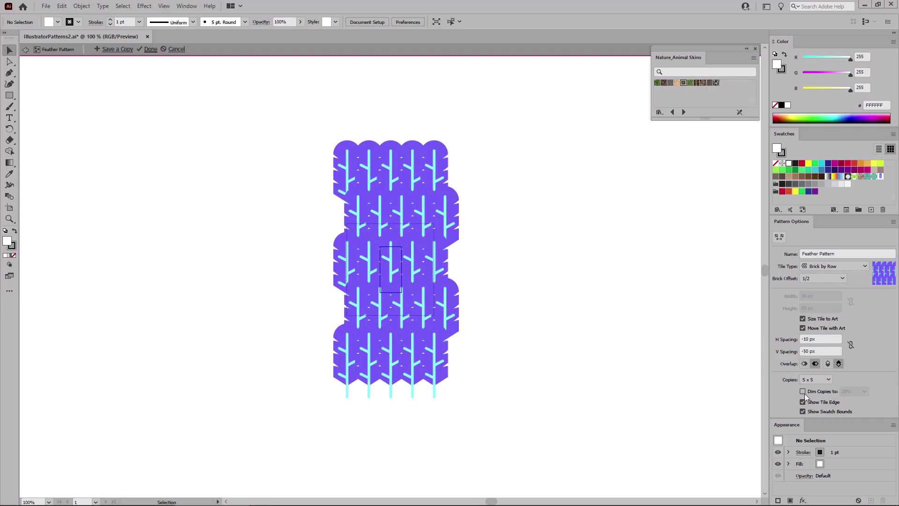
Toggle the Show Tile Edge and Show Swatch Bounds options on and off.
click(802, 401)
click(802, 401)
click(802, 401)
click(802, 403)
click(802, 402)
click(803, 403)
click(802, 411)
click(802, 411)
click(803, 410)
click(803, 410)
Set both vertical and horizontal spacing to 0 px.
click(814, 350)
text(0)
double_click(819, 339)
text(0)
key(Return)
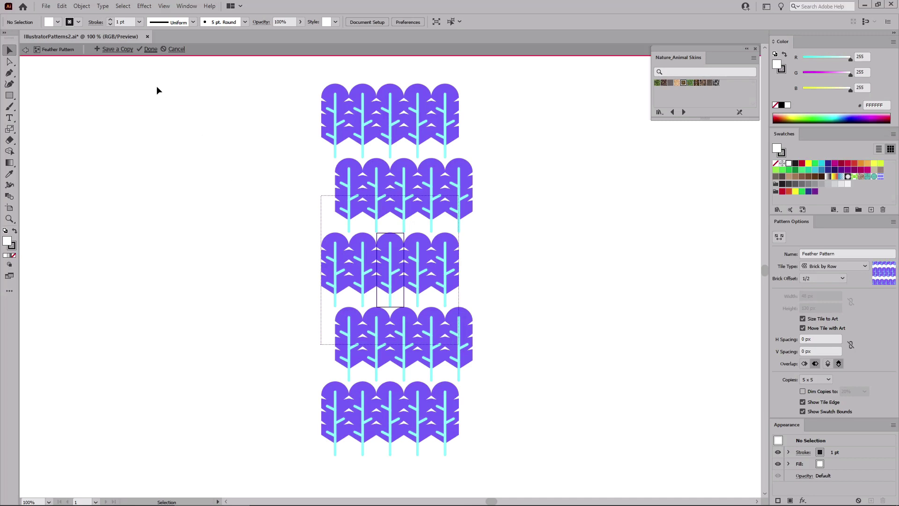
Exit pattern editing with Done, saving the Feather Pattern swatch.
click(150, 49)
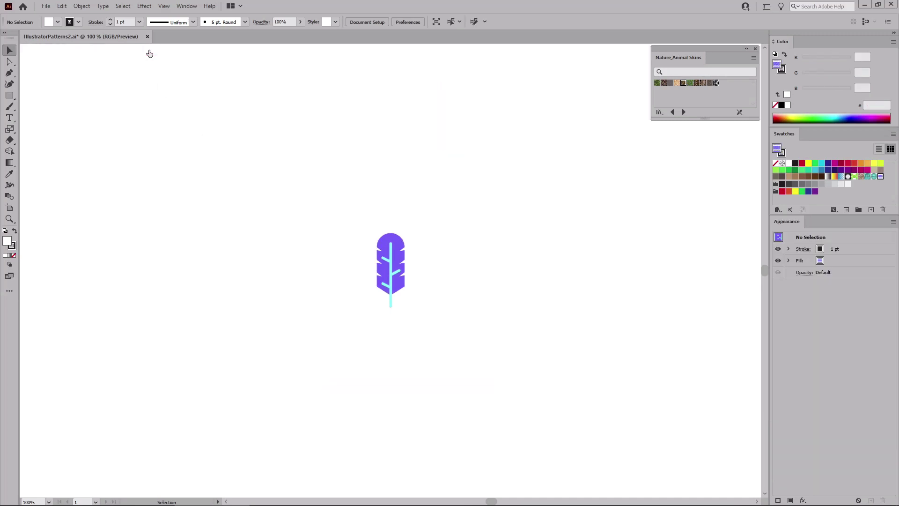
Draw a large rectangle filled with the Feather Pattern.
click(9, 96)
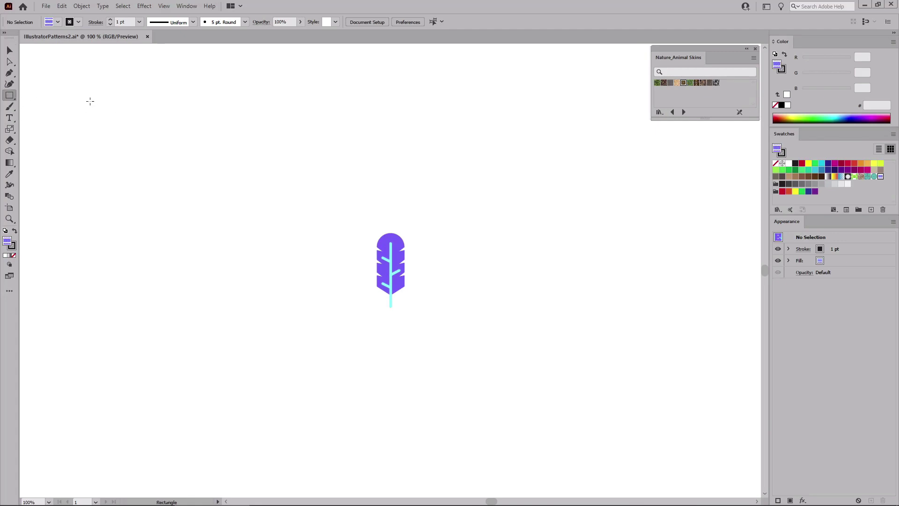
drag(66, 84, 345, 437)
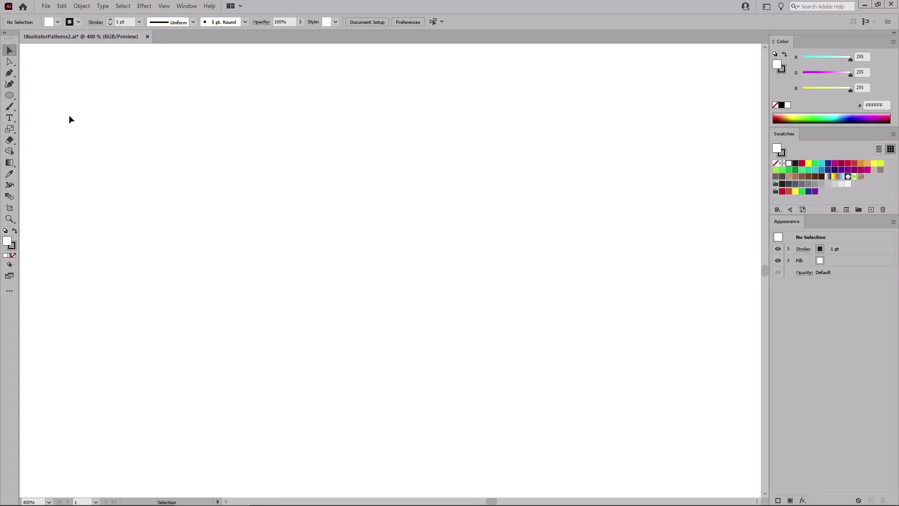
Create a 66 × 66 px circle and remove its stroke.
click(10, 95)
click(271, 178)
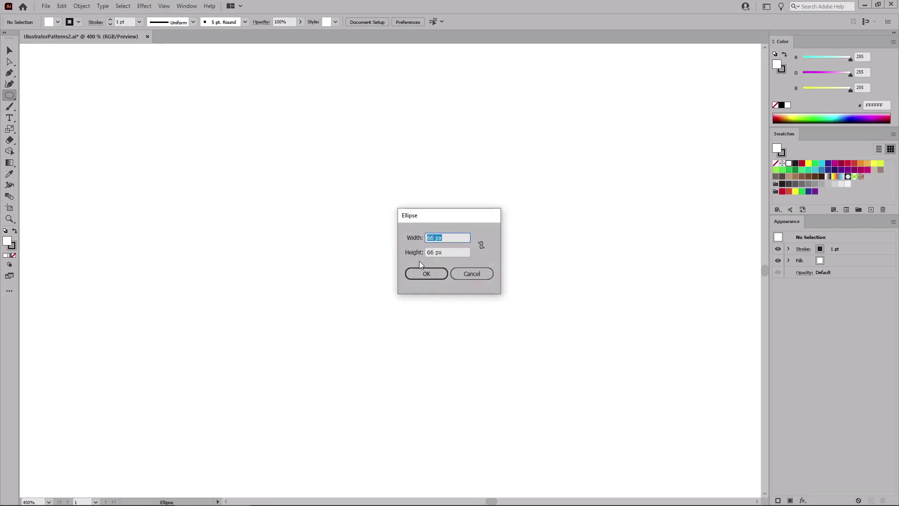
click(426, 274)
click(853, 250)
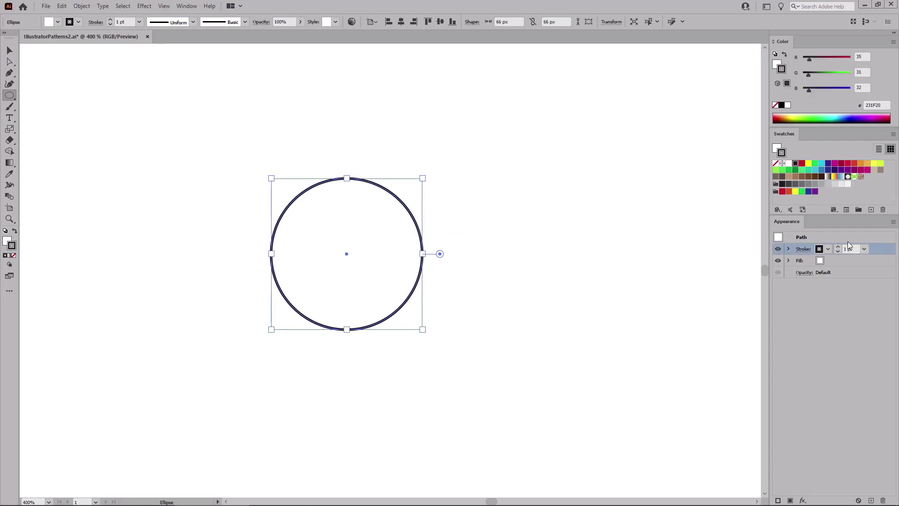
click(776, 163)
Set the circle's fill to slate RGB 71, 87, 94 (#47575E).
click(836, 259)
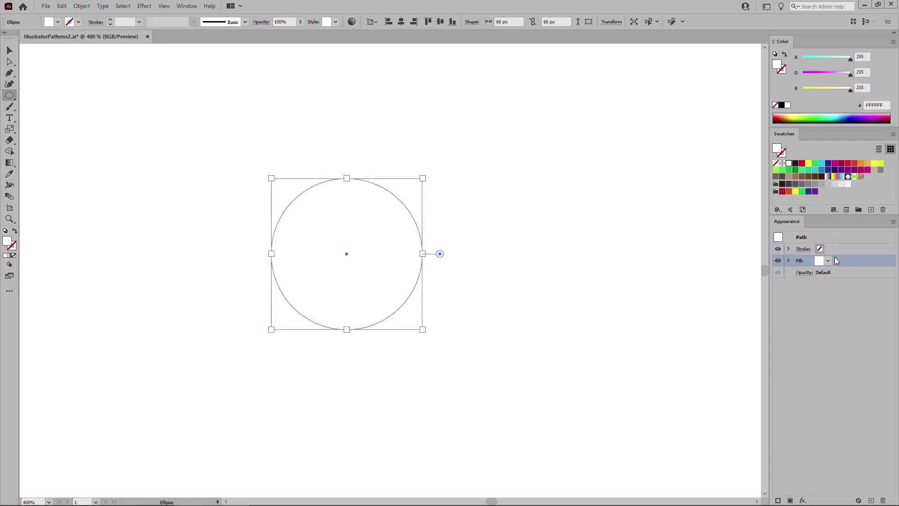
click(867, 57)
text(71)
key(Tab)
text(87)
key(Tab)
text(94)
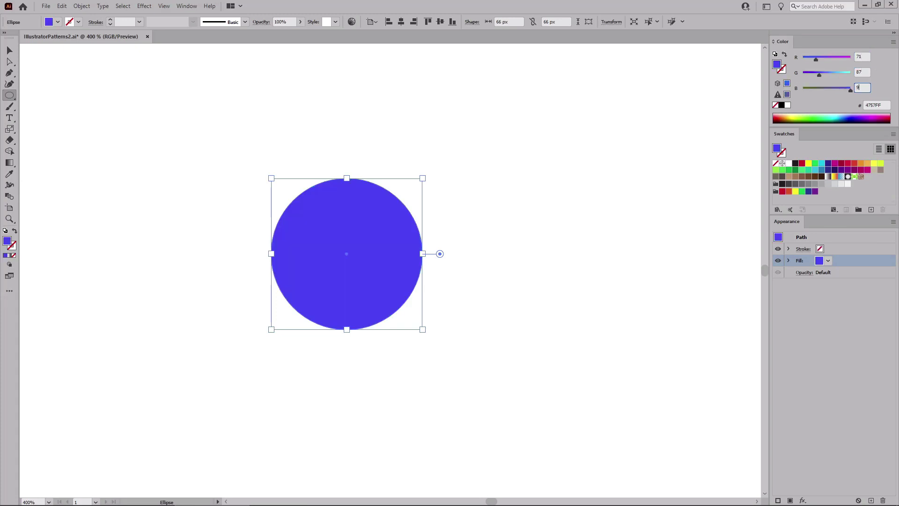
key(Return)
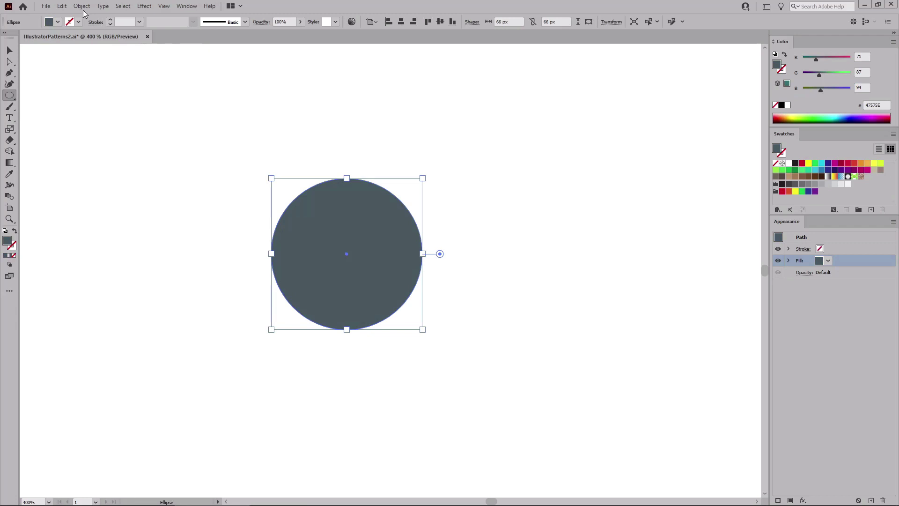
click(82, 5)
Offset Path the circle inward and colour the new inner circle cyan (green 239, blue 255).
mouse_move(136, 229)
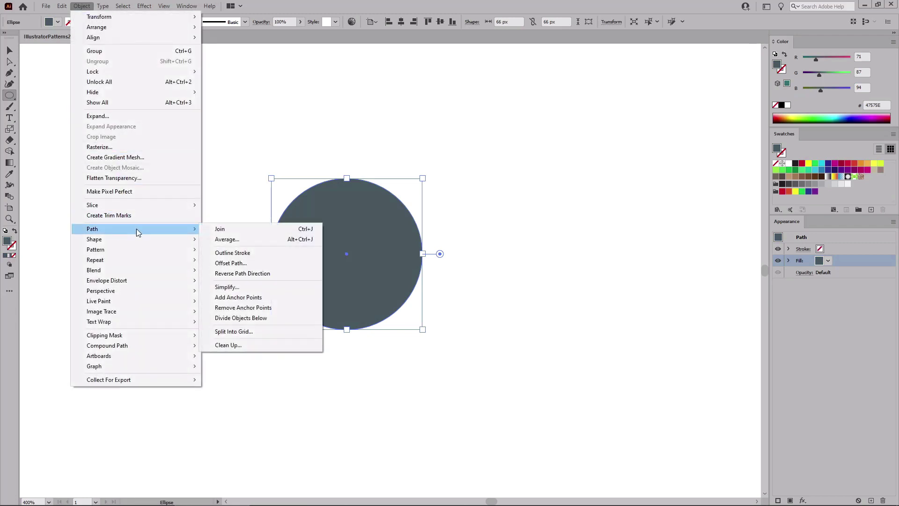
click(254, 262)
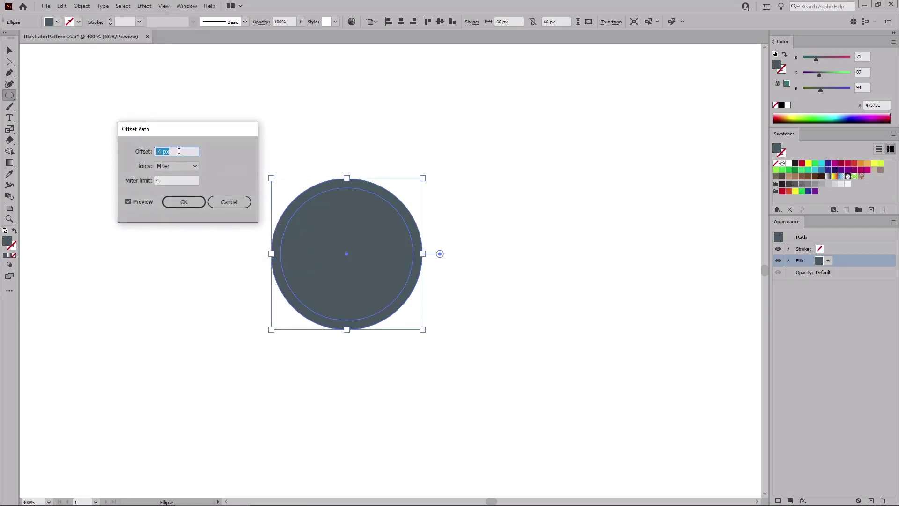
click(180, 201)
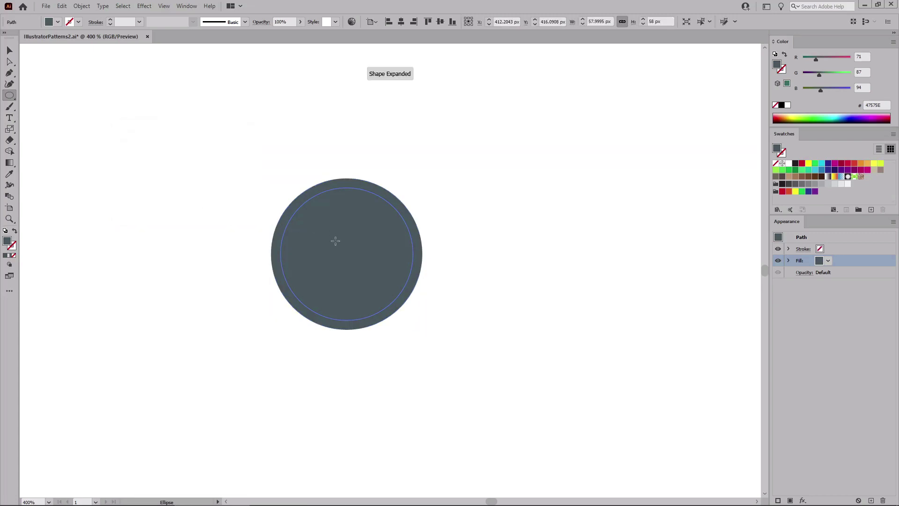
click(815, 59)
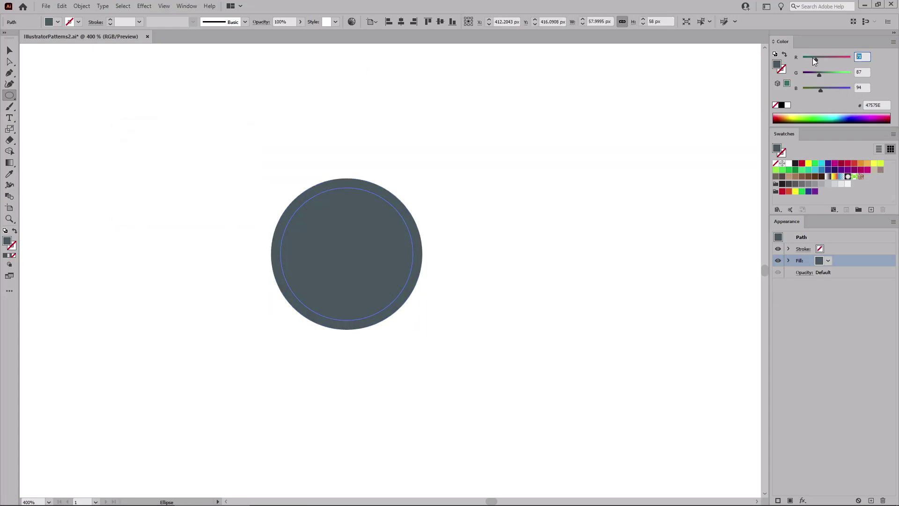
key(Tab)
text(239)
key(Tab)
text(255)
key(Return)
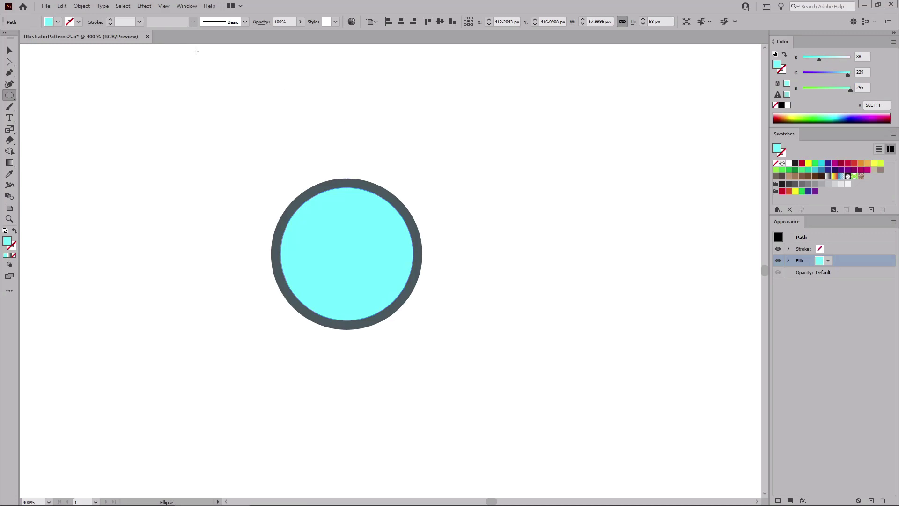
Add two more -4 px inset circles, eyedropping dark grey then cyan.
click(82, 6)
mouse_move(184, 233)
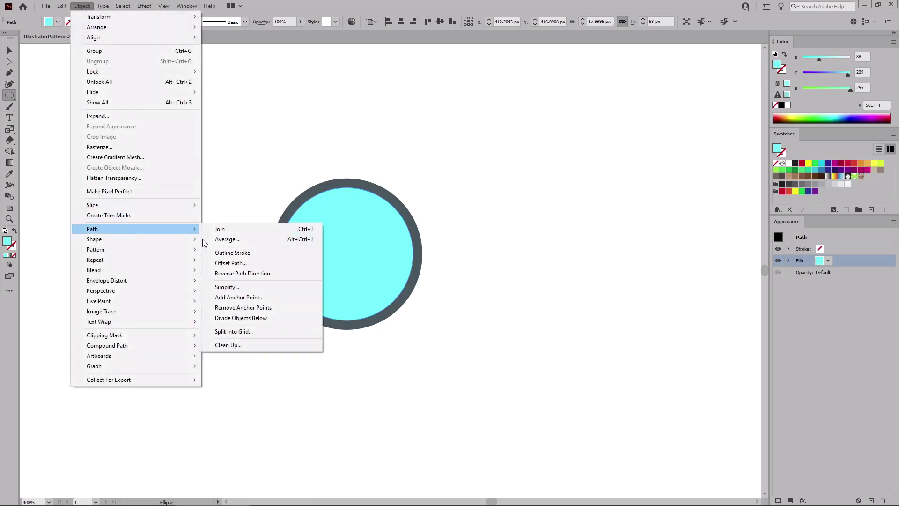
click(258, 263)
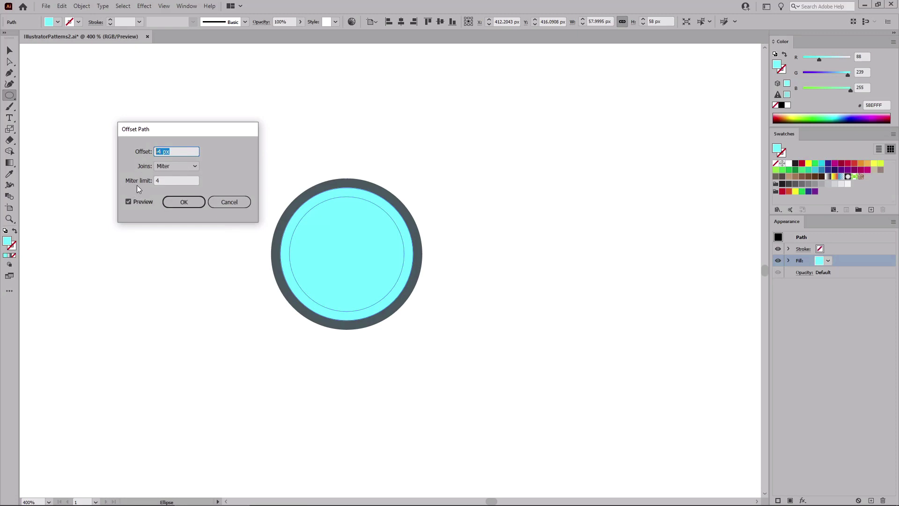
click(181, 202)
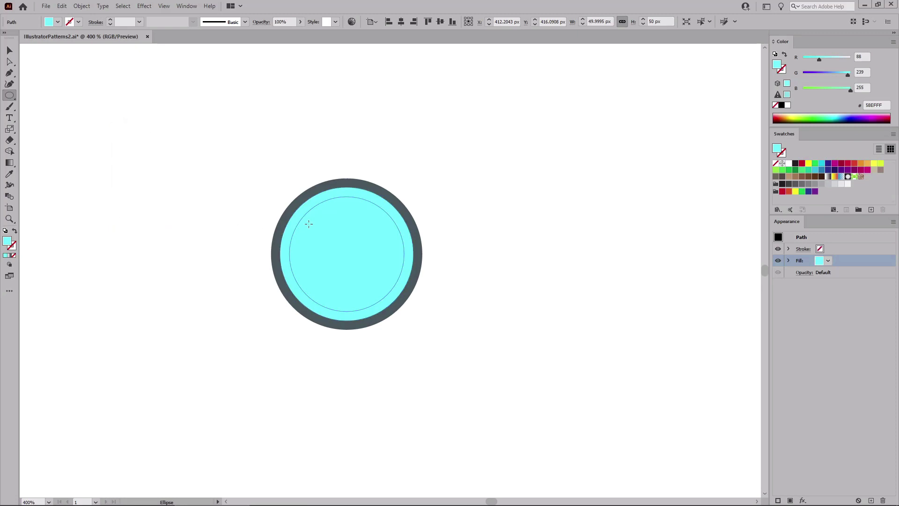
click(9, 173)
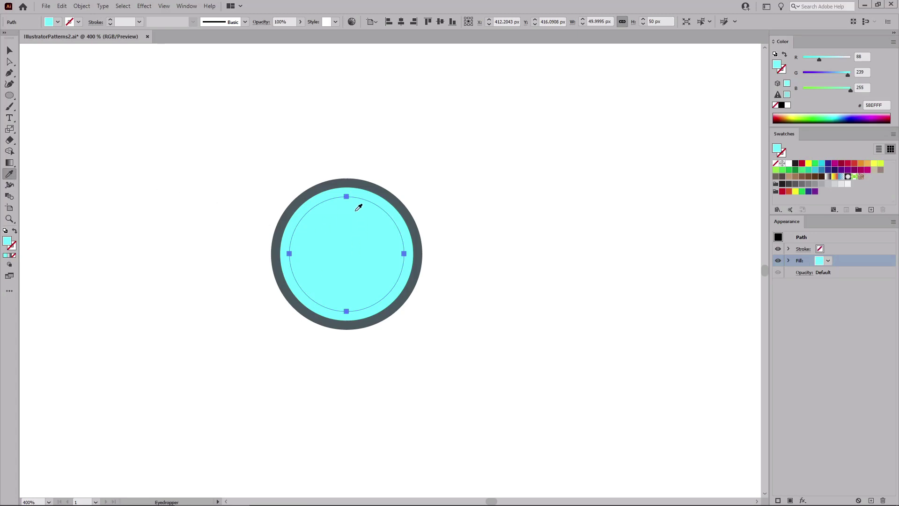
click(346, 183)
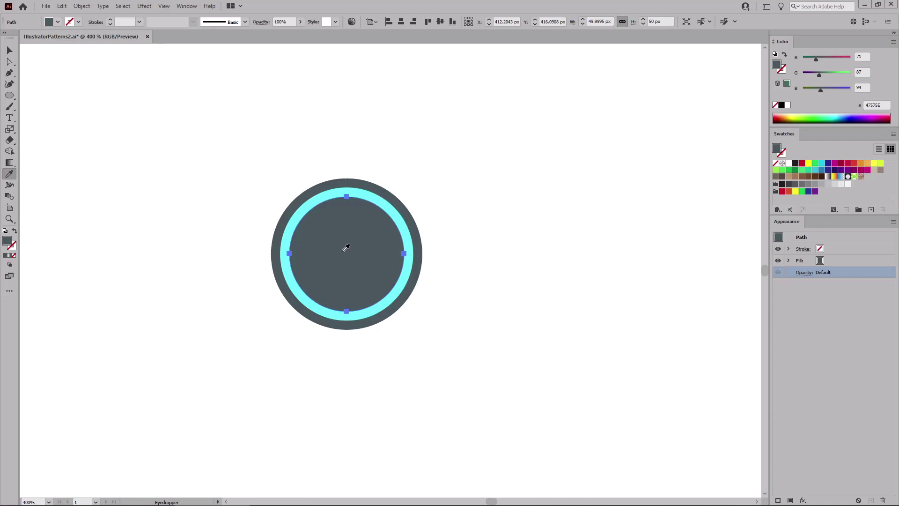
click(81, 6)
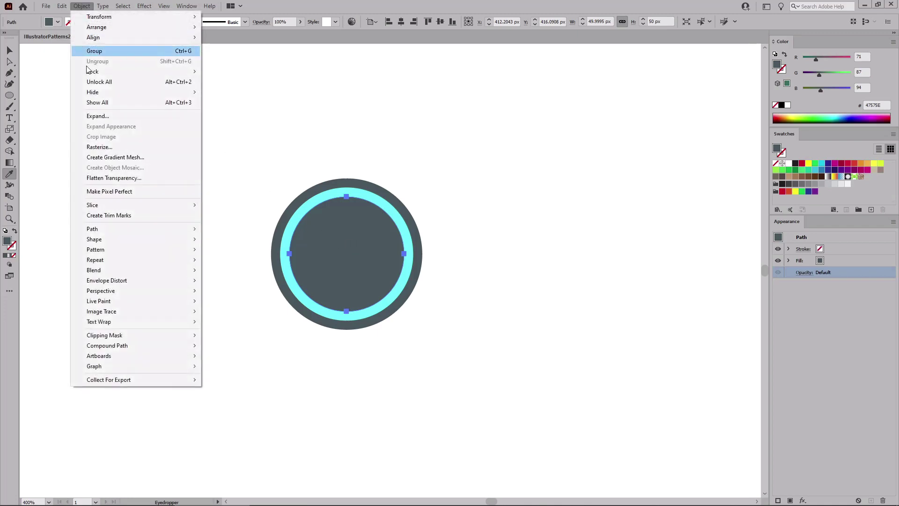
mouse_move(97, 229)
click(262, 261)
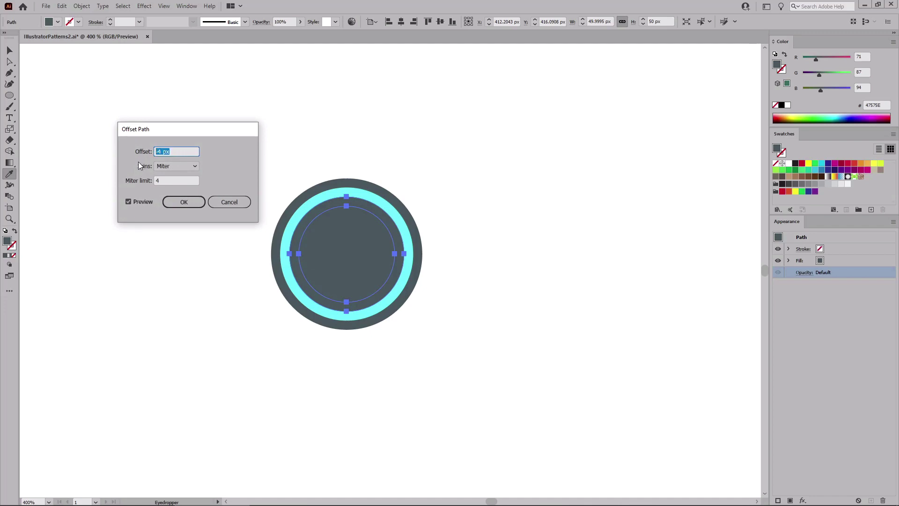
click(184, 202)
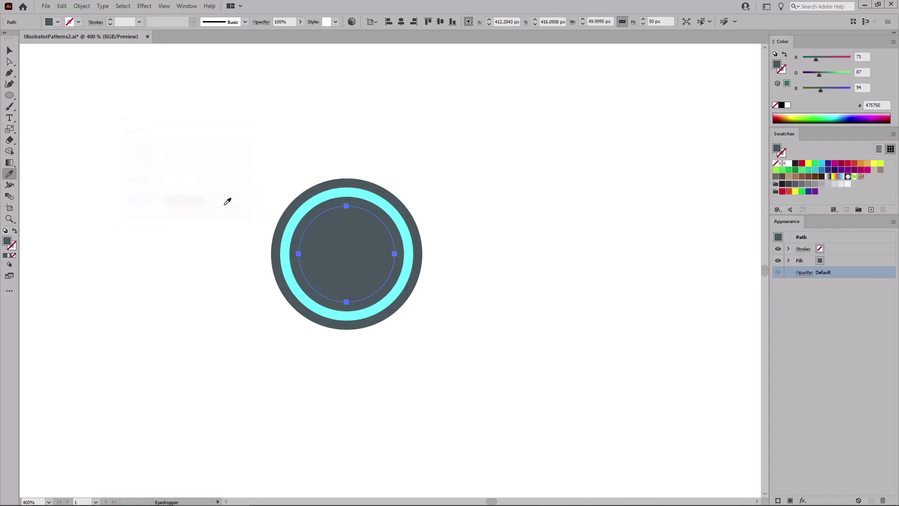
click(350, 189)
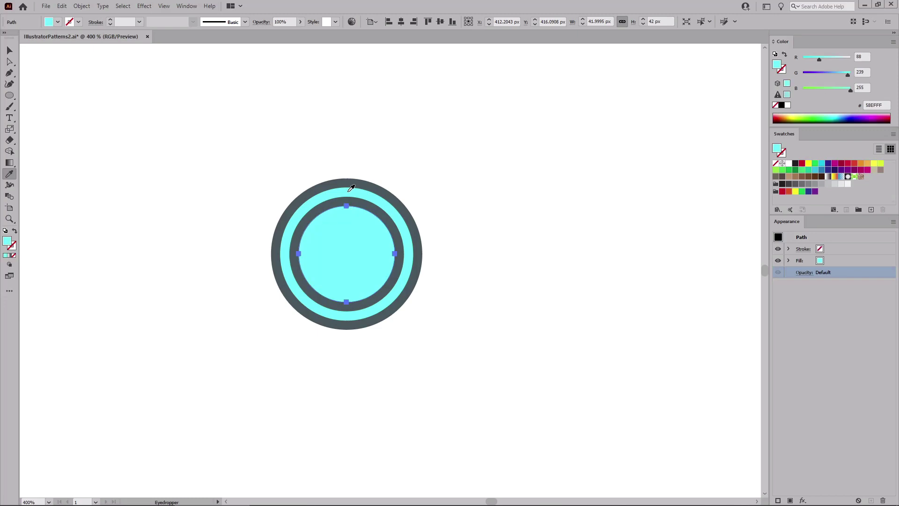
Add the 34 px dark grey and 26 px cyan inset circles.
click(81, 6)
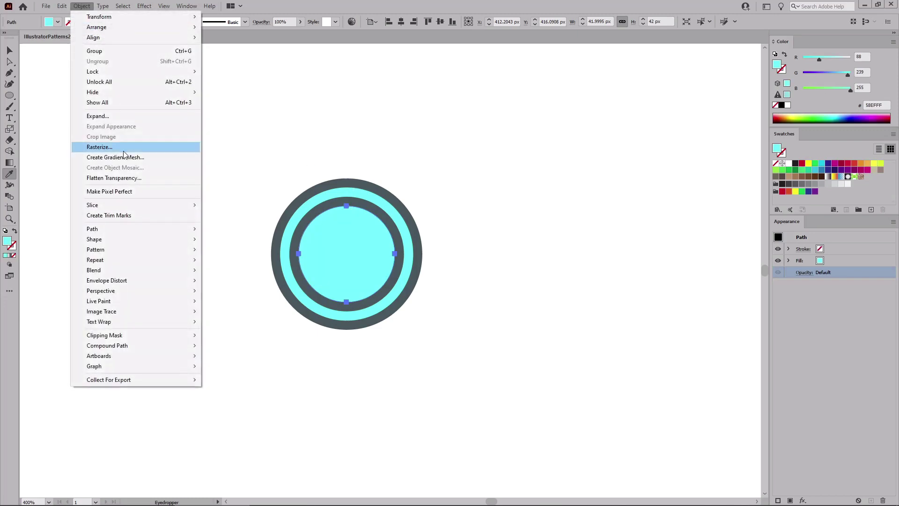
mouse_move(129, 229)
click(250, 264)
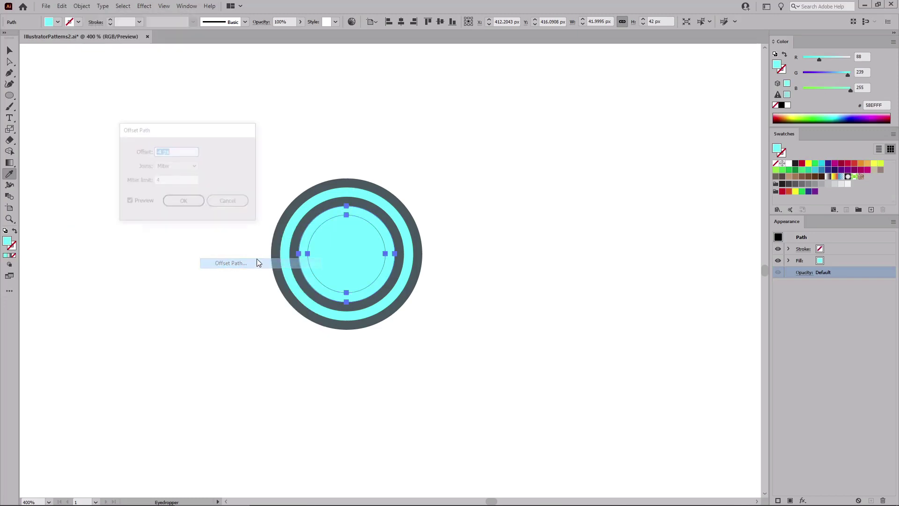
key(Return)
click(364, 201)
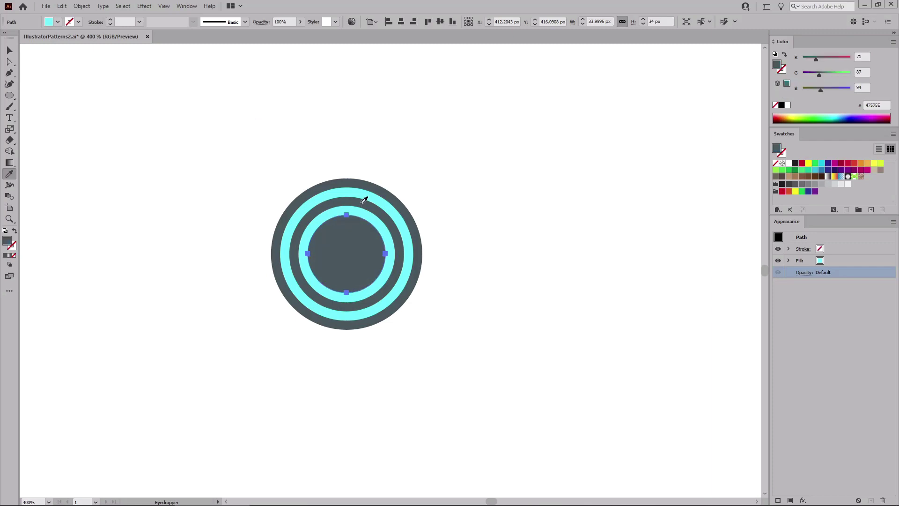
click(82, 6)
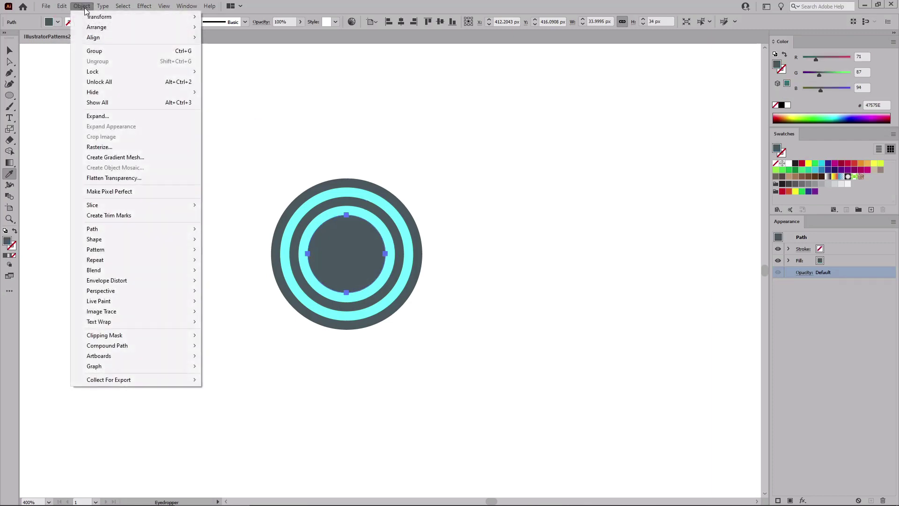
mouse_move(162, 229)
click(218, 264)
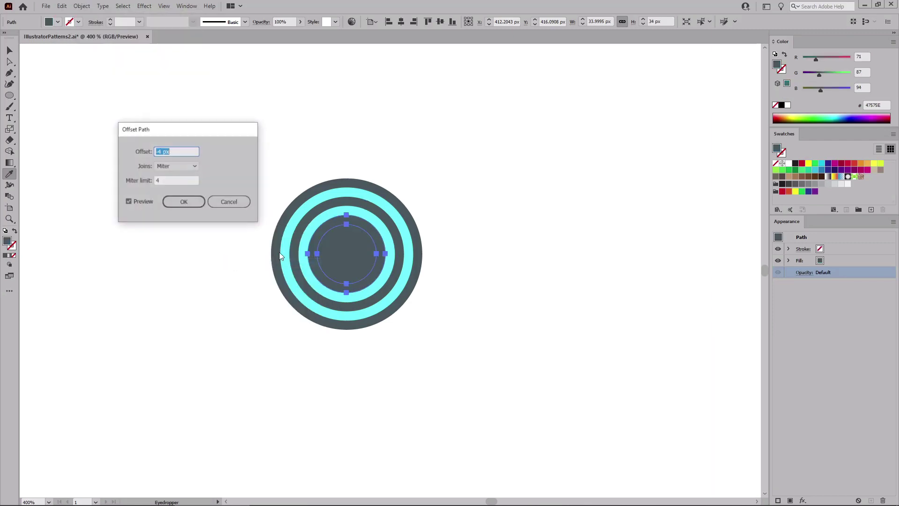
click(183, 201)
click(341, 211)
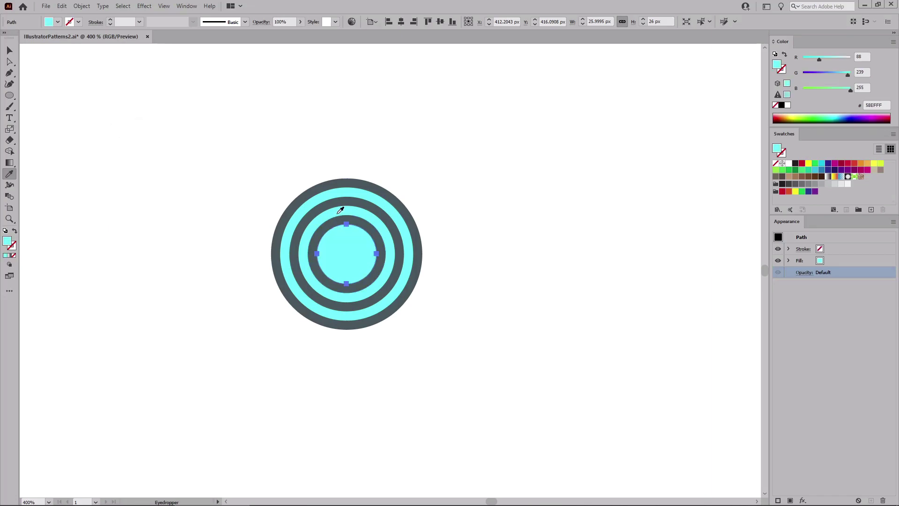
Add the 18 px dark grey and 10 px cyan inset circles at -4 px.
click(82, 6)
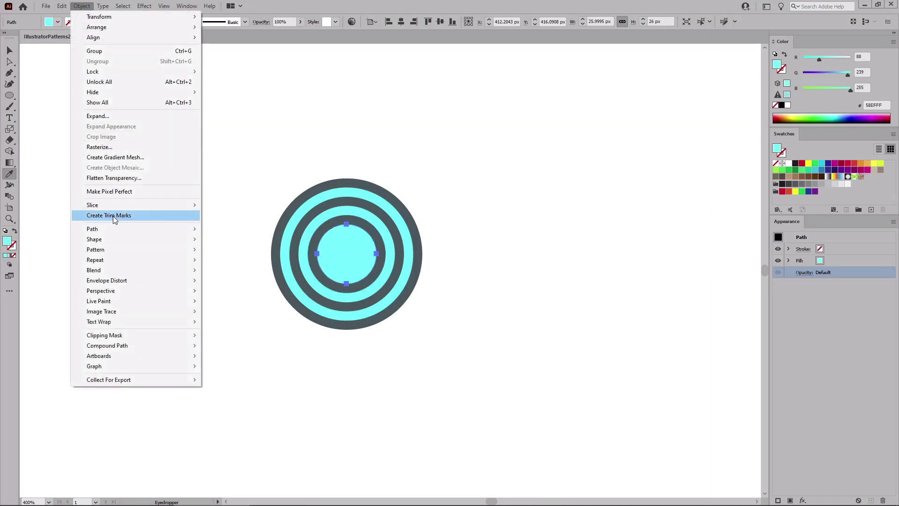
mouse_move(116, 229)
click(256, 261)
click(183, 201)
click(359, 219)
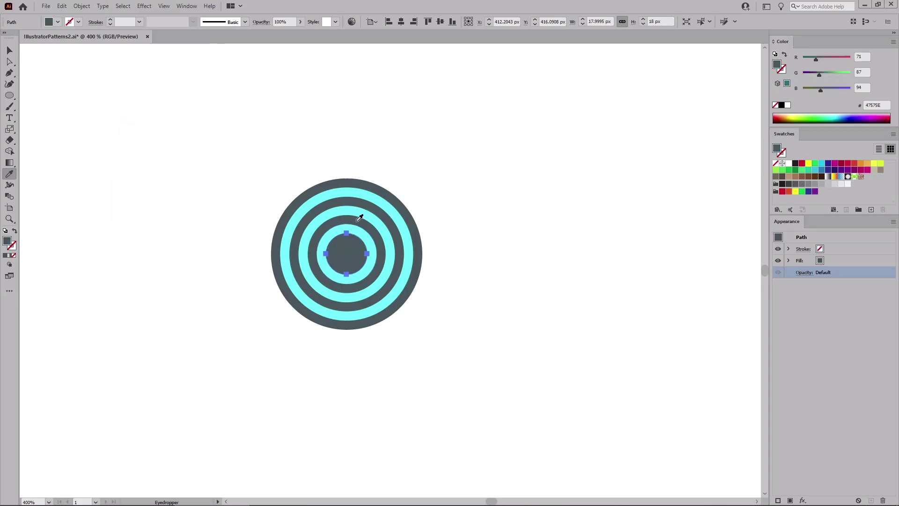
click(82, 6)
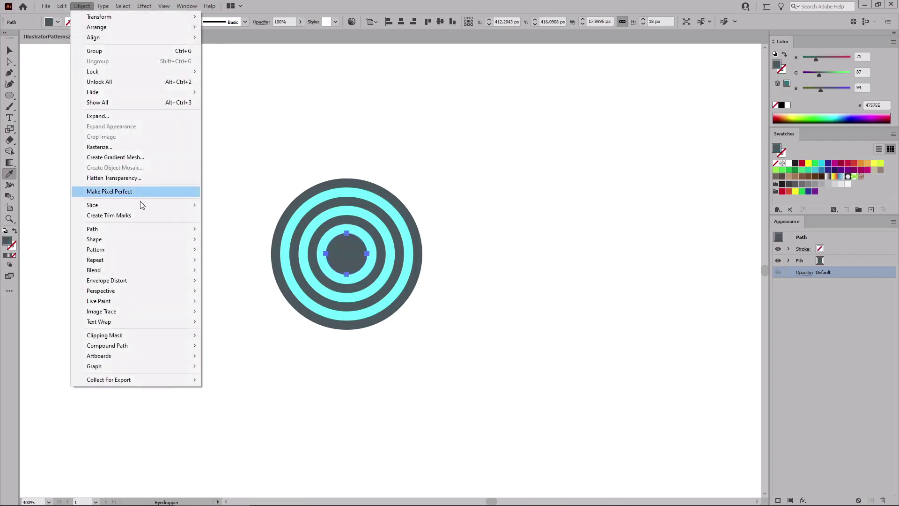
mouse_move(135, 229)
click(254, 262)
text(-4)
click(183, 201)
click(350, 229)
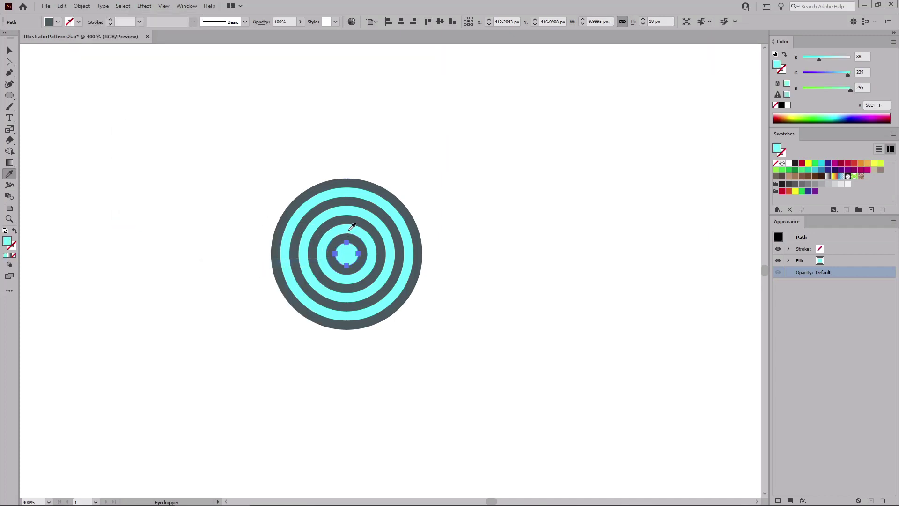
Inset a tiny 4 px centre circle and colour it dark grey.
click(81, 6)
mouse_move(111, 234)
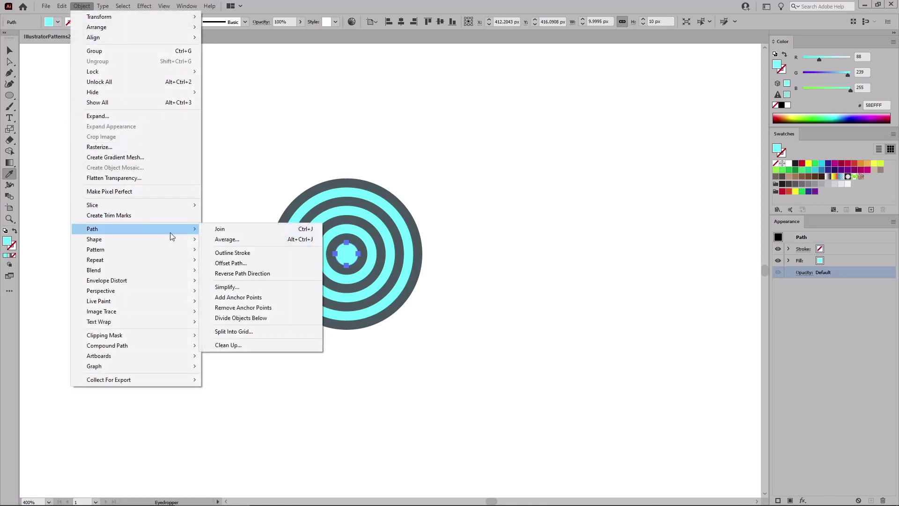
click(223, 261)
click(159, 150)
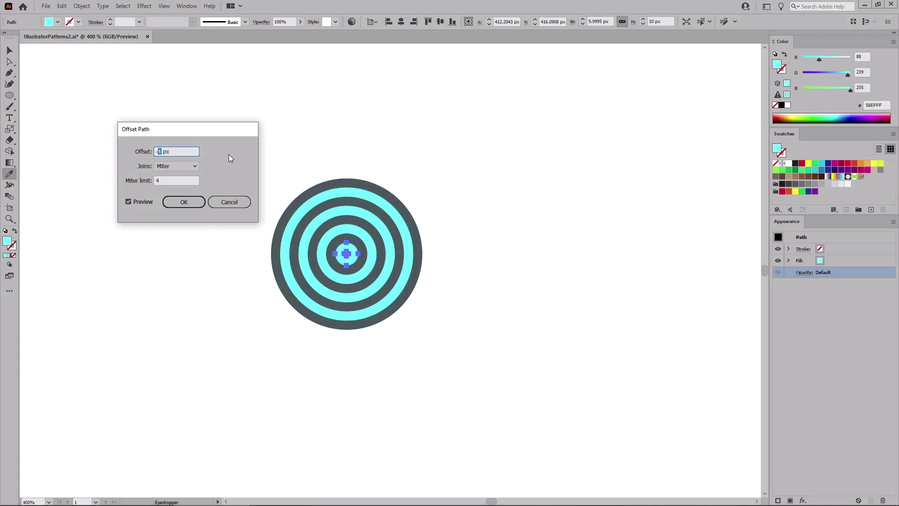
click(183, 202)
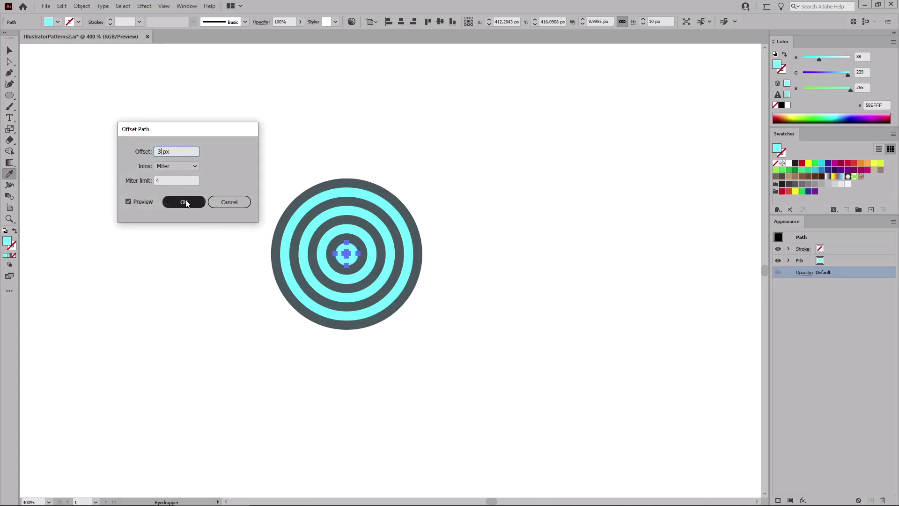
click(350, 218)
click(9, 50)
Select all the ring circles and make them into a new pattern.
drag(232, 155, 459, 369)
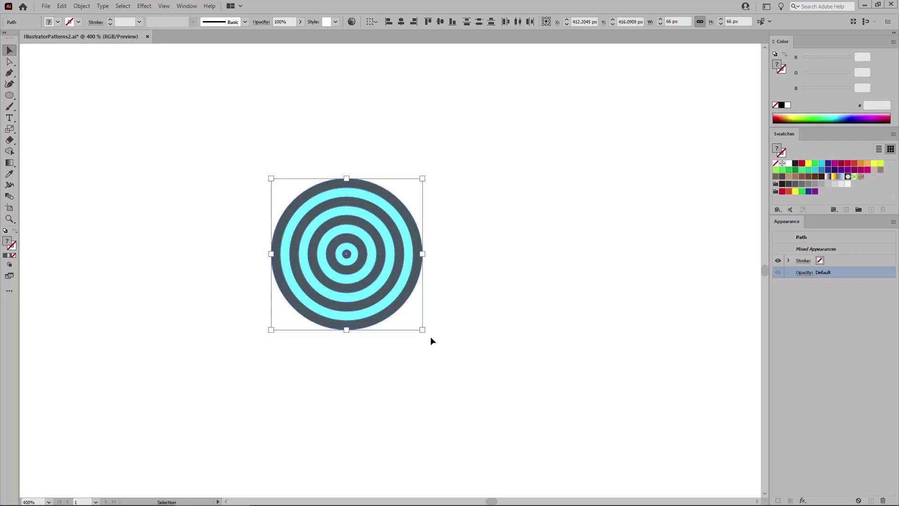
click(82, 6)
mouse_move(179, 250)
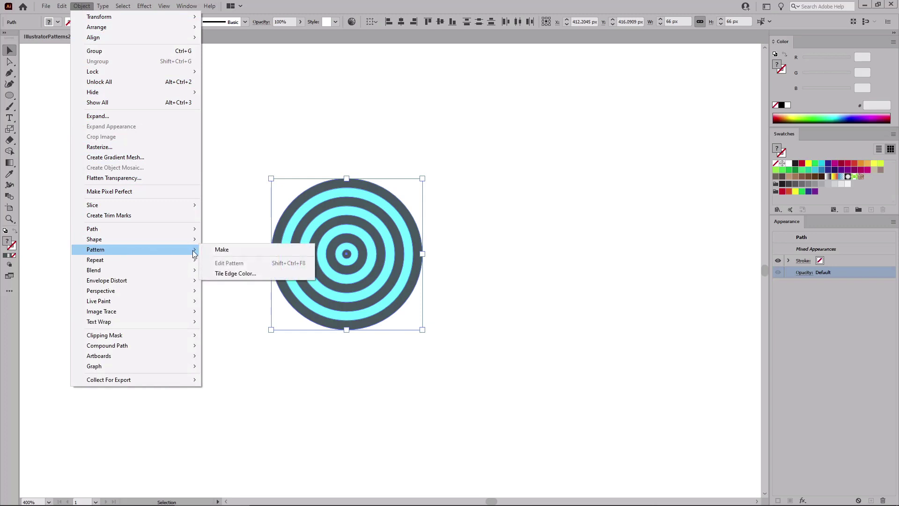
click(213, 250)
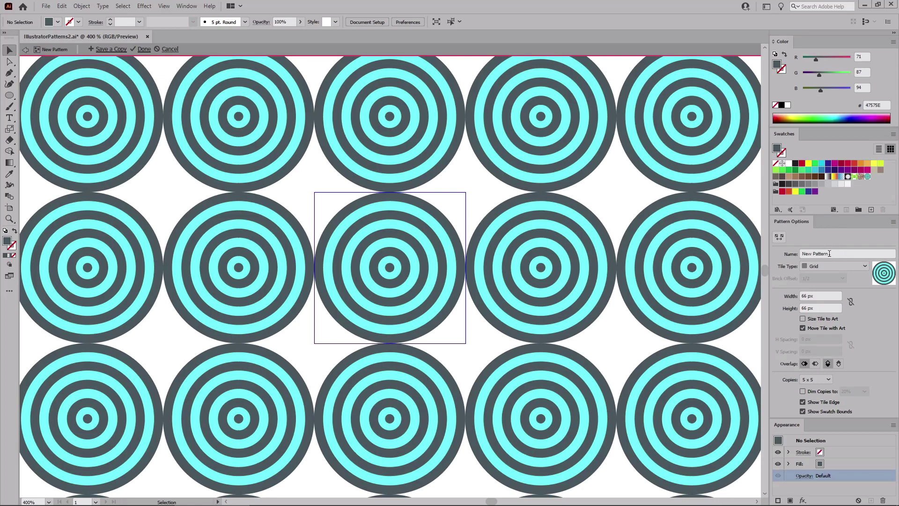
Rename the pattern Wave Pattern with Brick by Row tiles of 62 × 30 px.
double_click(812, 255)
text(Wave)
click(828, 266)
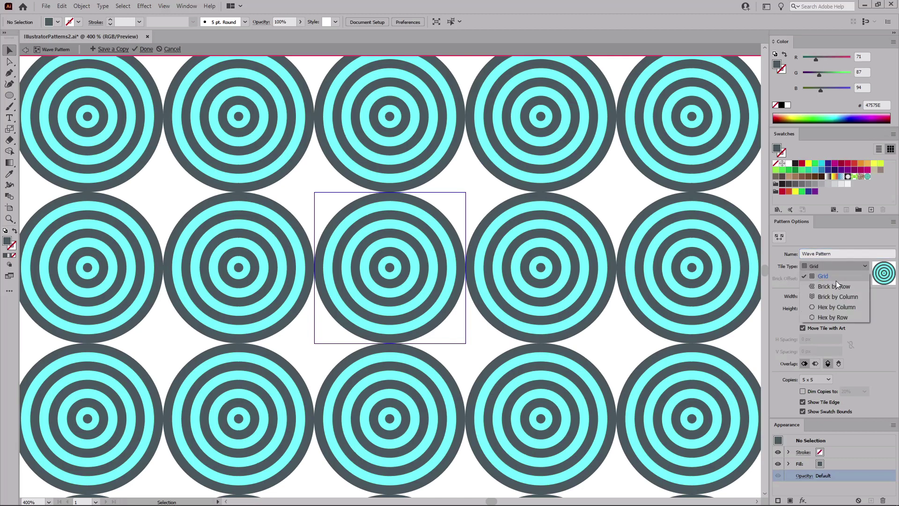
click(837, 286)
click(827, 296)
text(62)
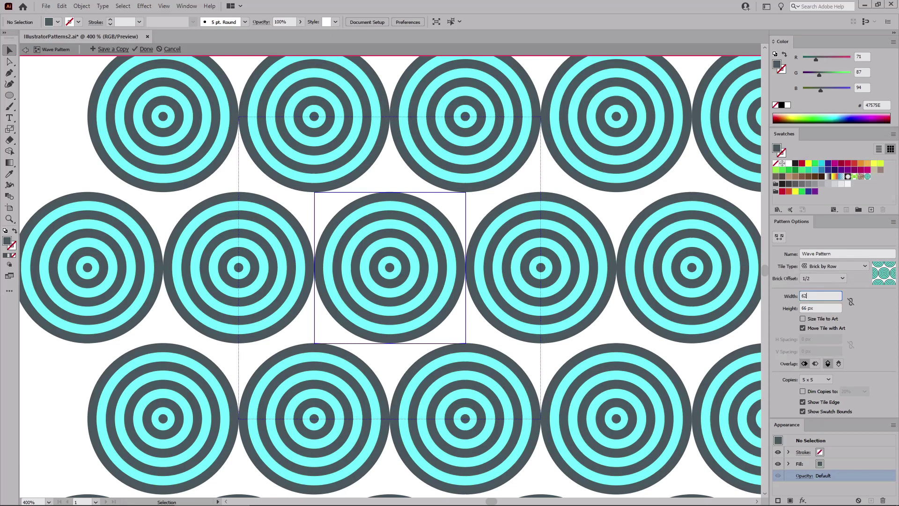
key(Tab)
text(30)
key(Tab)
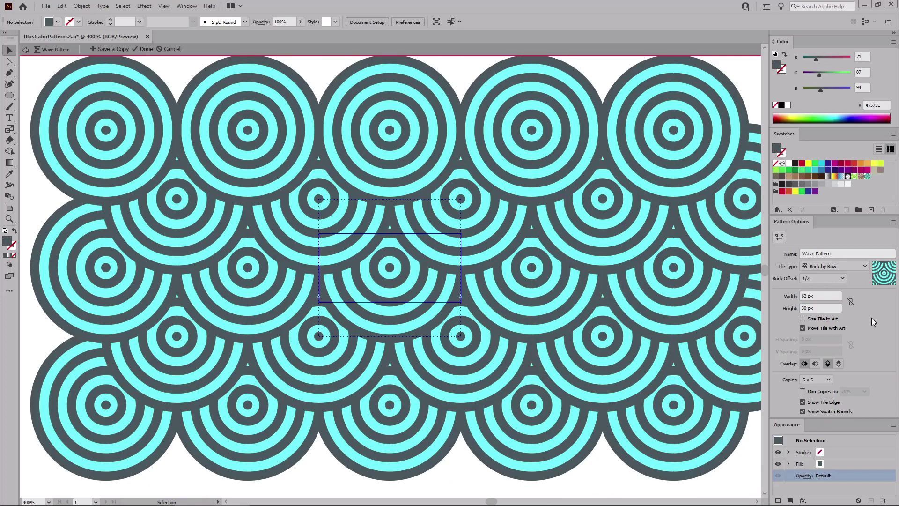
Set overlap to Top in Front and save the Wave Pattern.
click(840, 363)
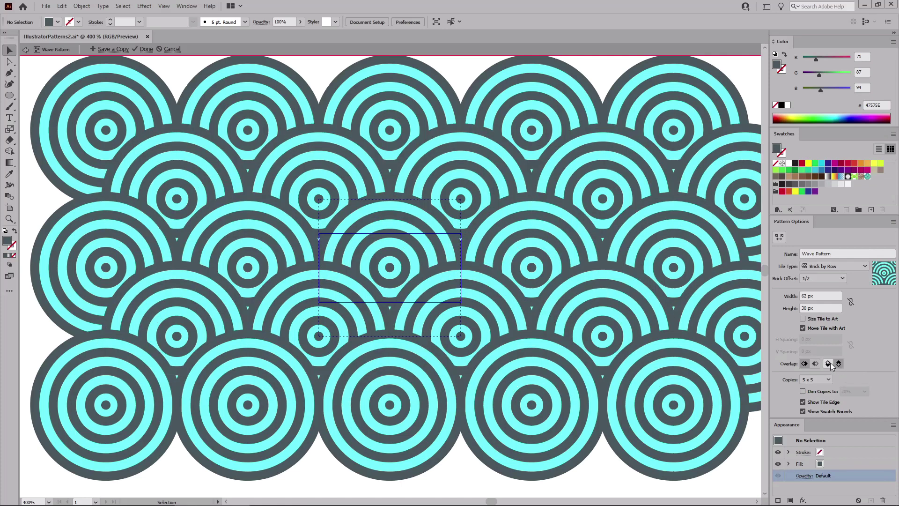
click(828, 364)
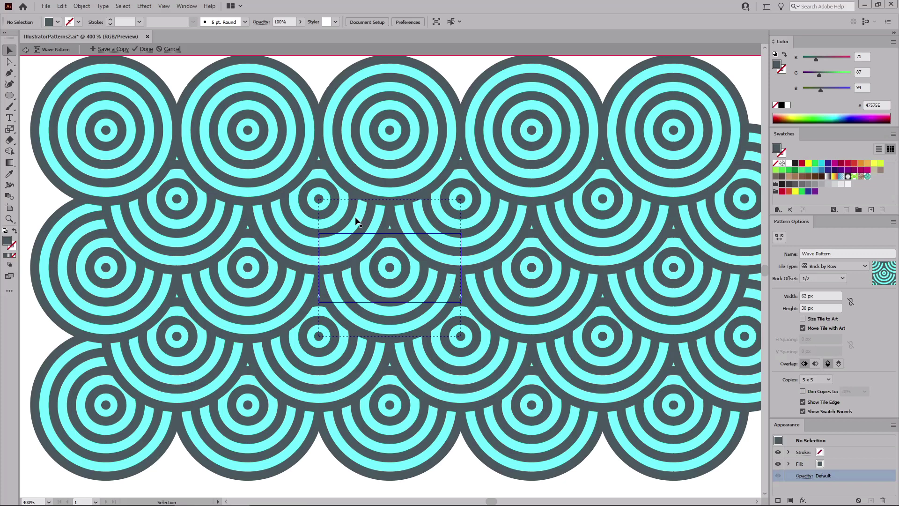
click(145, 50)
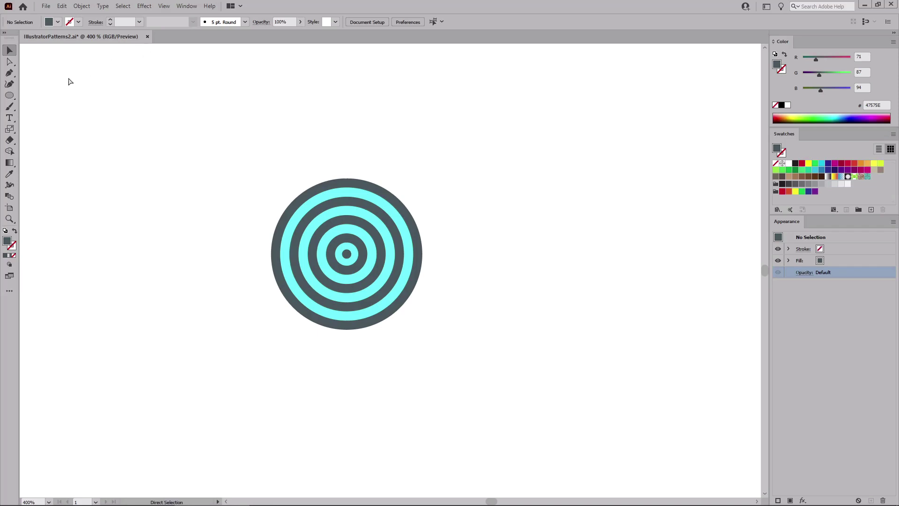
Draw a large circle across the fitted artboard and fill it with Wave Pattern.
key(ctrl+0)
click(10, 95)
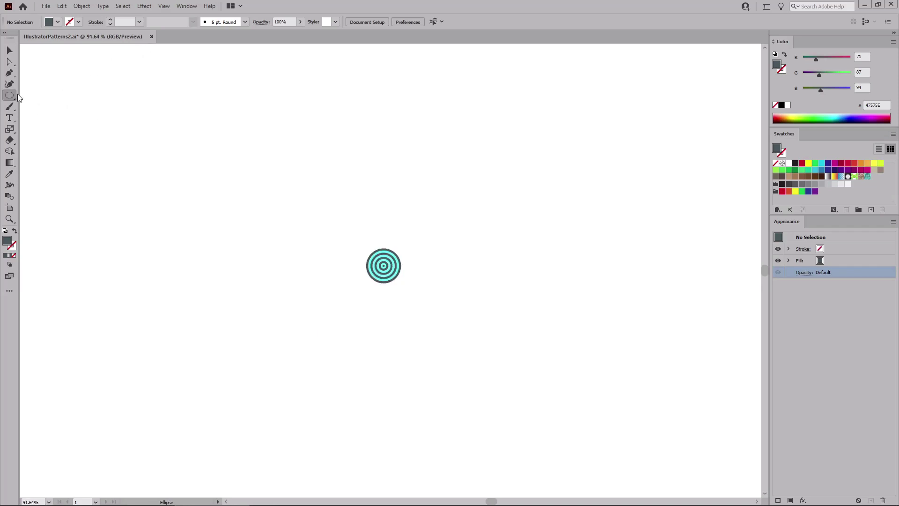
drag(178, 69, 575, 396)
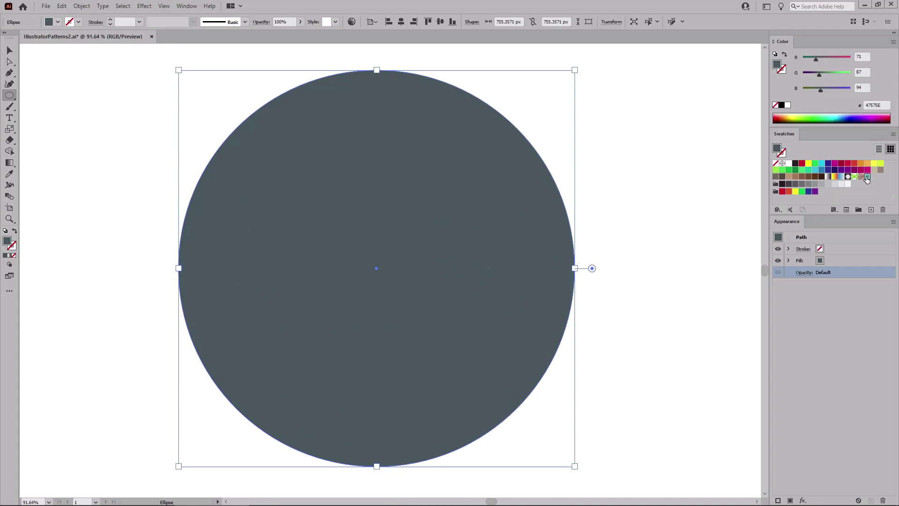
click(867, 177)
Test shrinking the patterned circle, then undo the resize.
key(v)
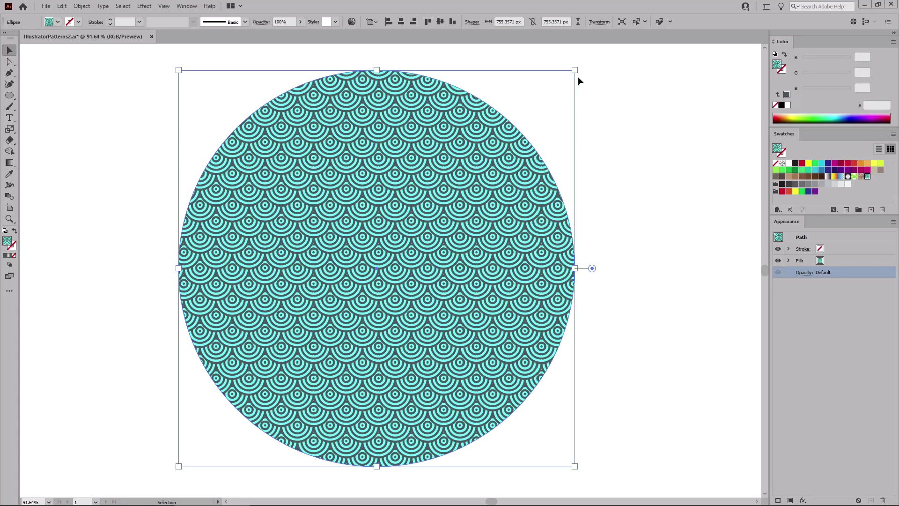
drag(577, 71, 450, 196)
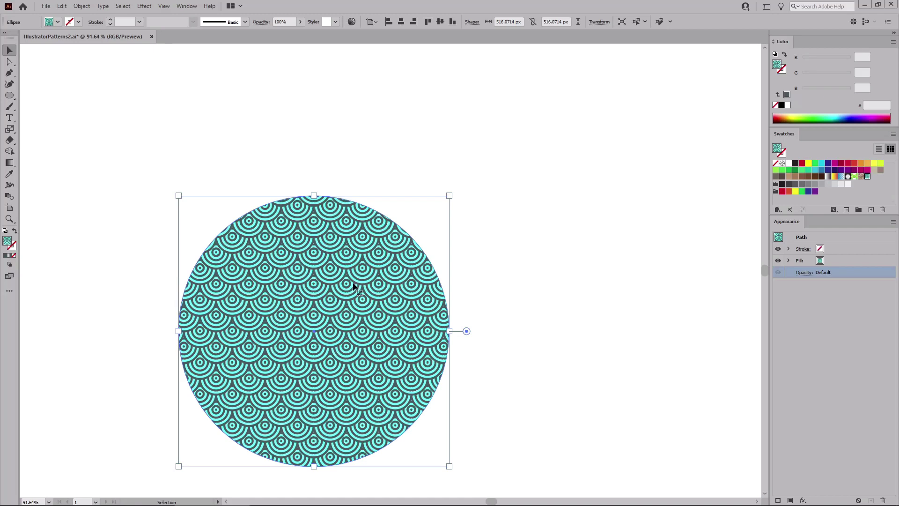
key(ctrl+z)
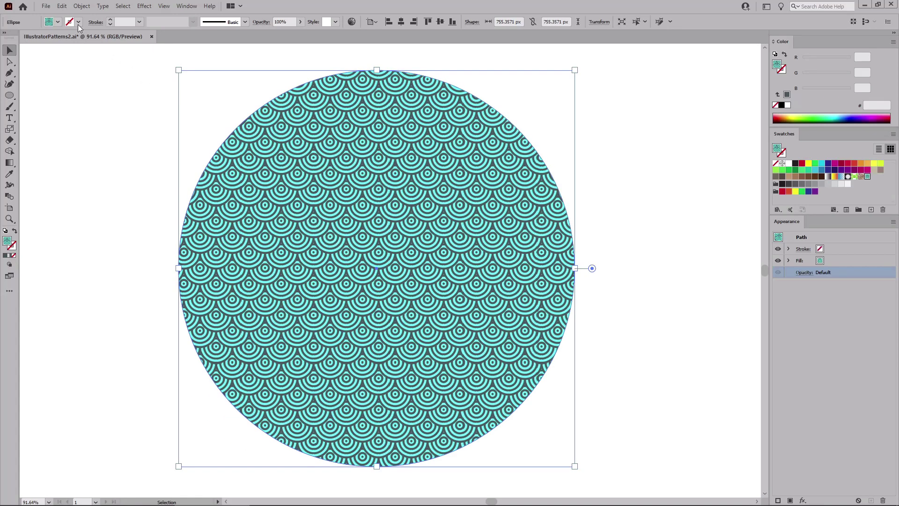
Enable Transform Pattern Tiles in General Preferences.
click(62, 6)
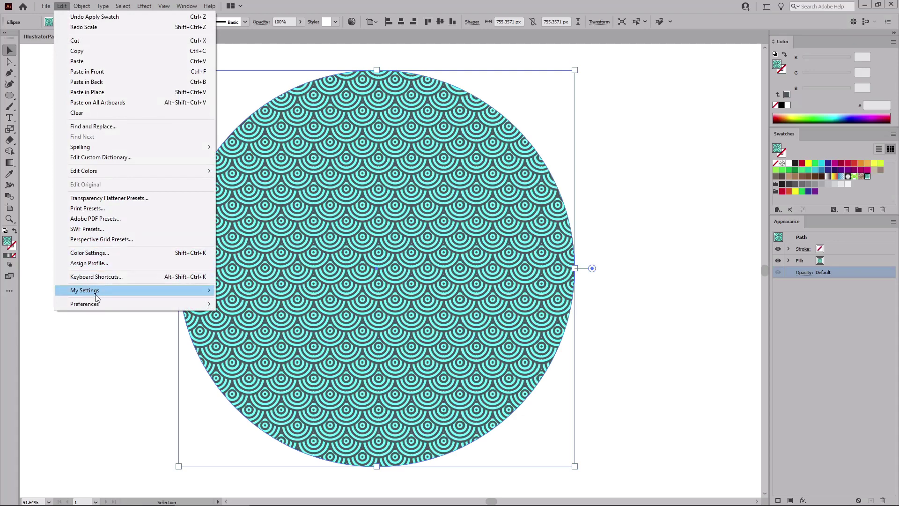
mouse_move(94, 304)
click(232, 304)
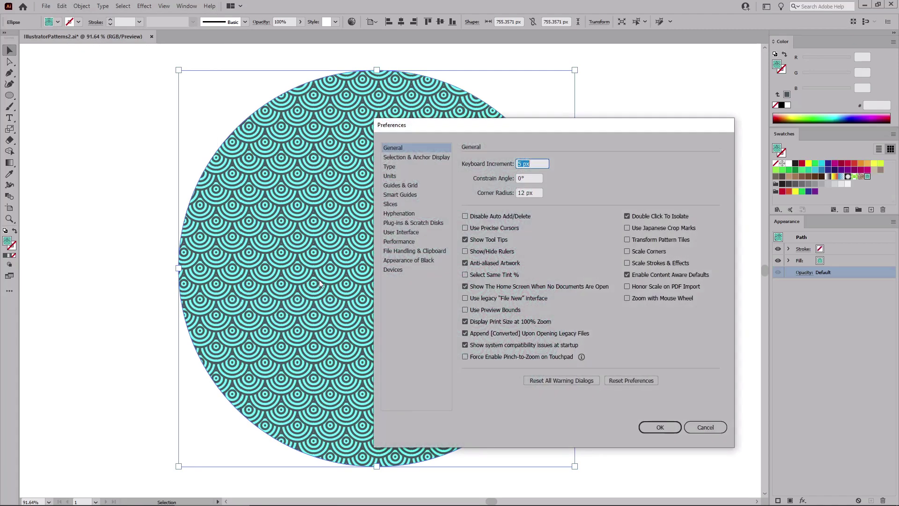
click(627, 239)
click(660, 427)
Shrink the circle to check the pattern scales, then undo it.
drag(575, 70, 447, 192)
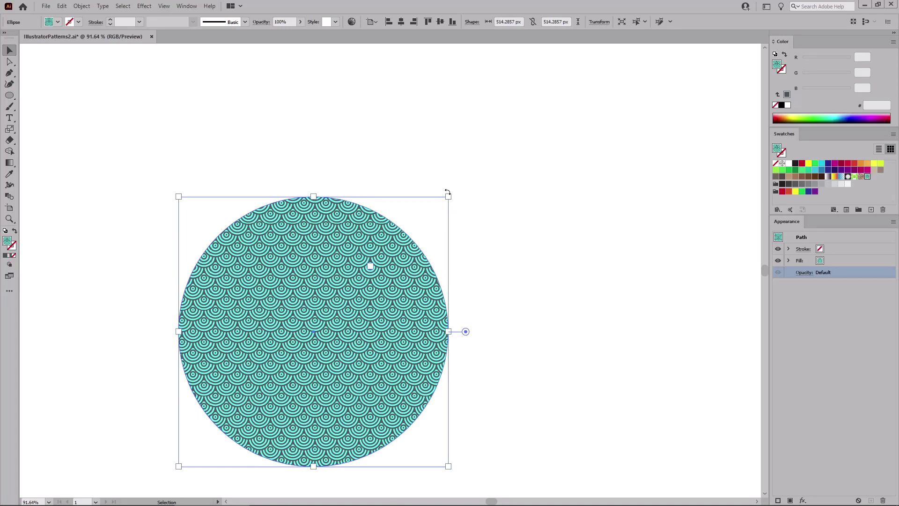
key(a)
key(ctrl+z)
key(v)
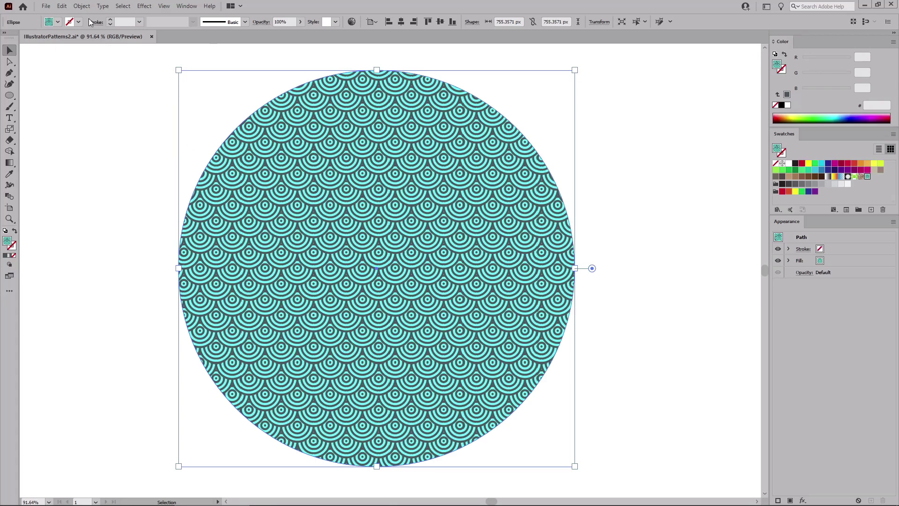
click(81, 6)
mouse_move(101, 17)
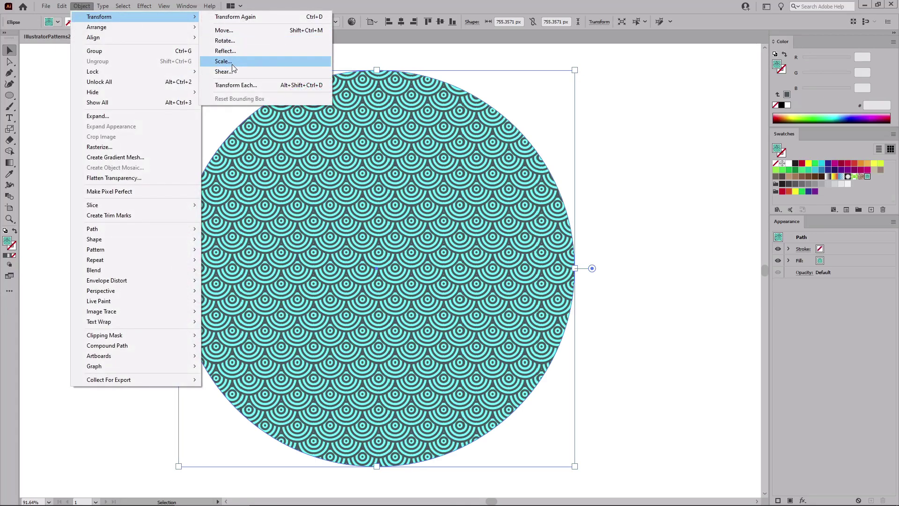
click(231, 63)
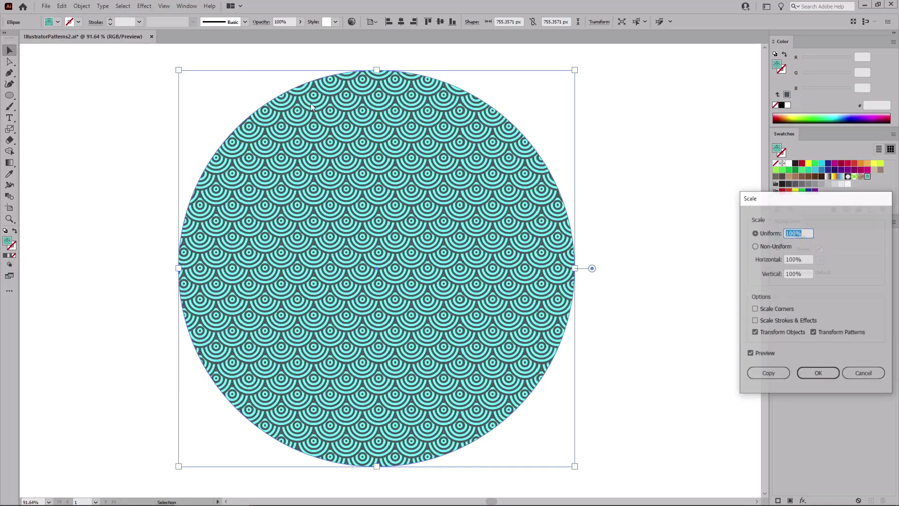
click(755, 333)
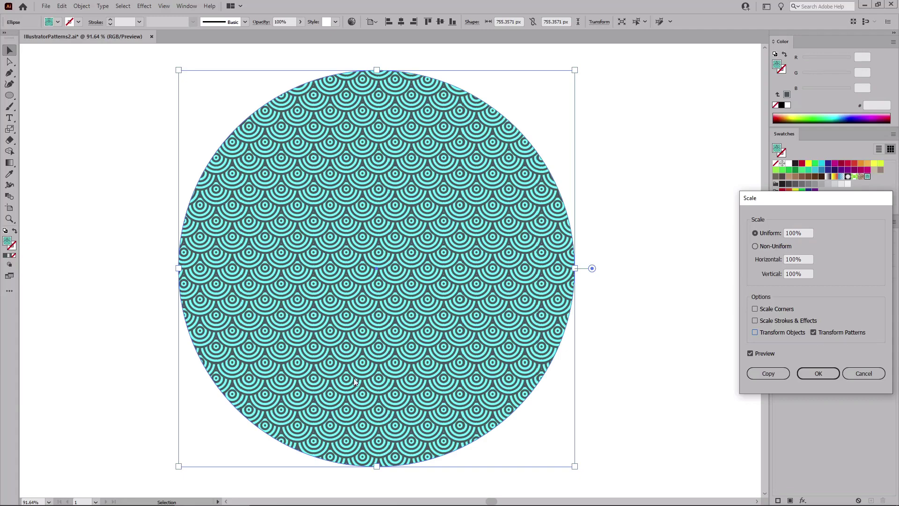
double_click(791, 233)
text(200)
click(751, 353)
click(750, 354)
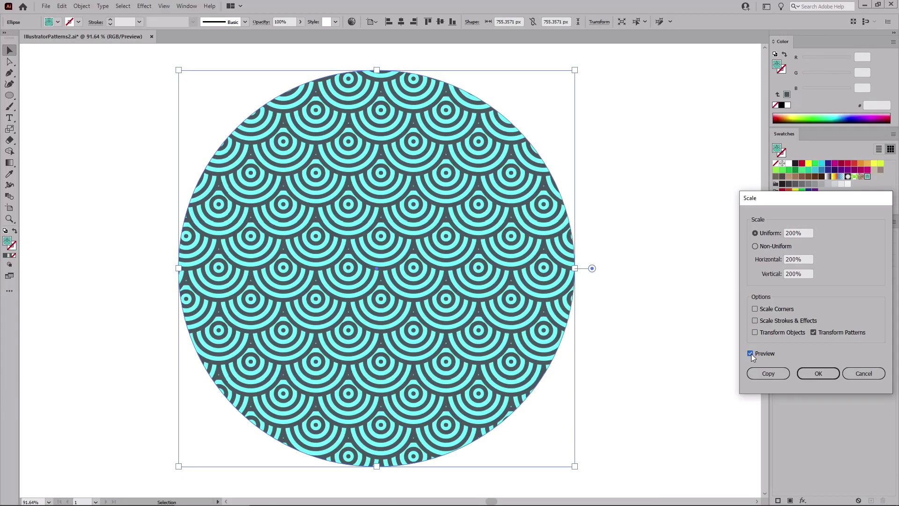
click(757, 247)
text(400)
click(806, 274)
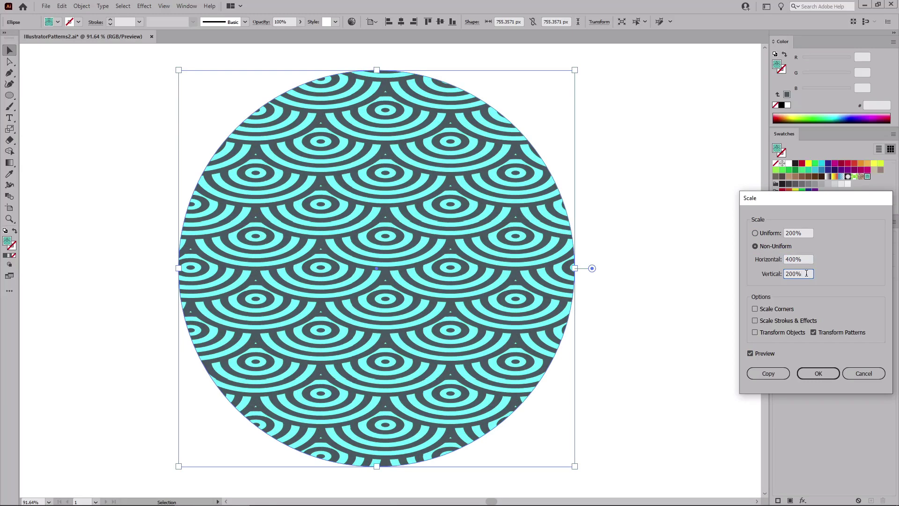
click(863, 374)
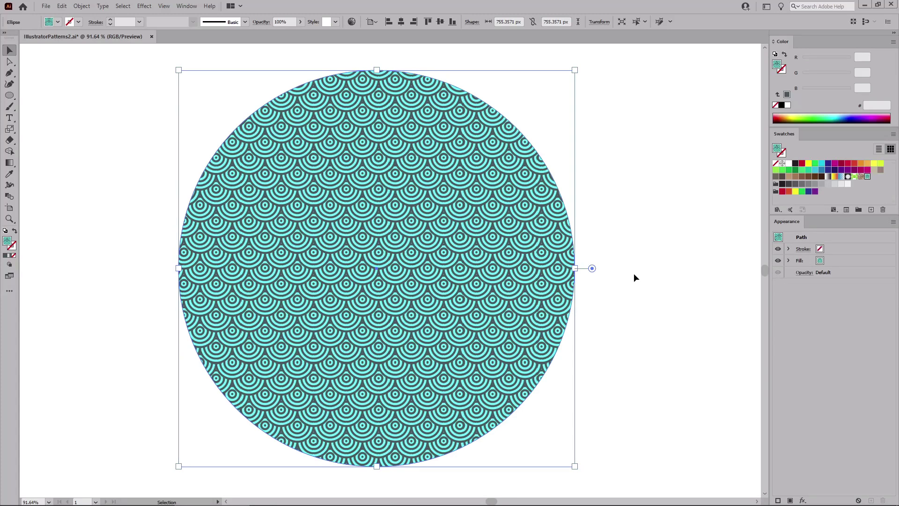
Apply a Transform effect scaling the pattern to 86% and rotating it 45°, objects untransformed.
click(151, 11)
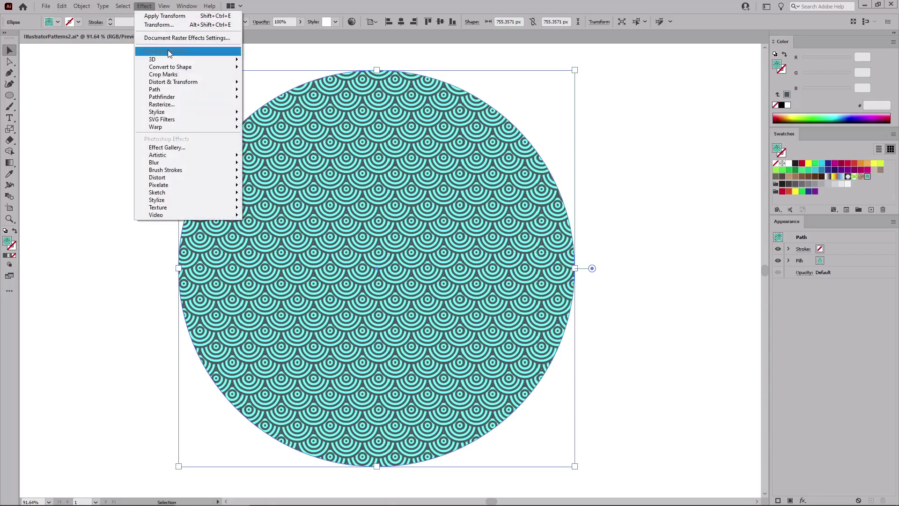
mouse_move(174, 83)
click(270, 114)
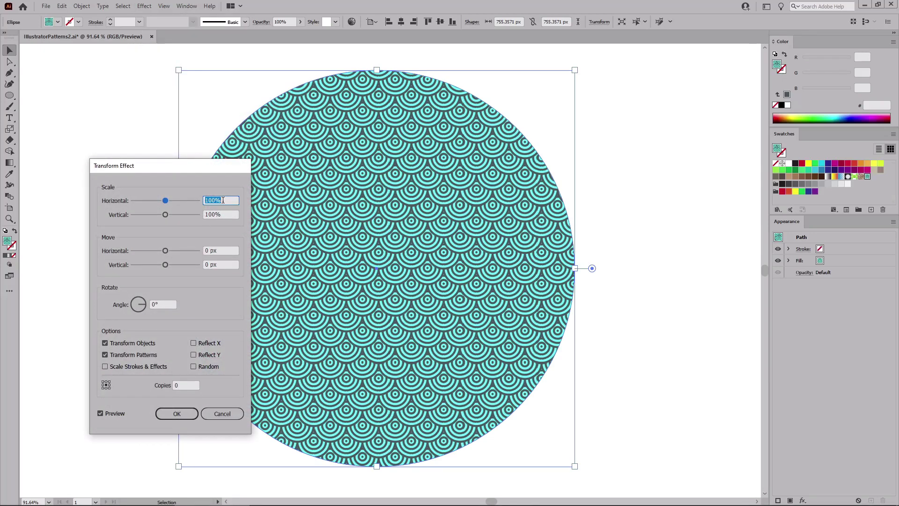
drag(164, 200, 162, 215)
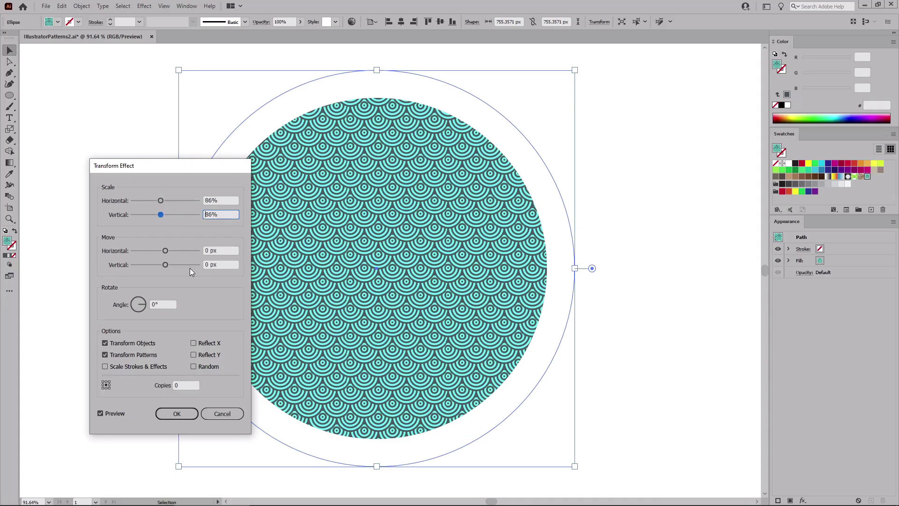
click(105, 343)
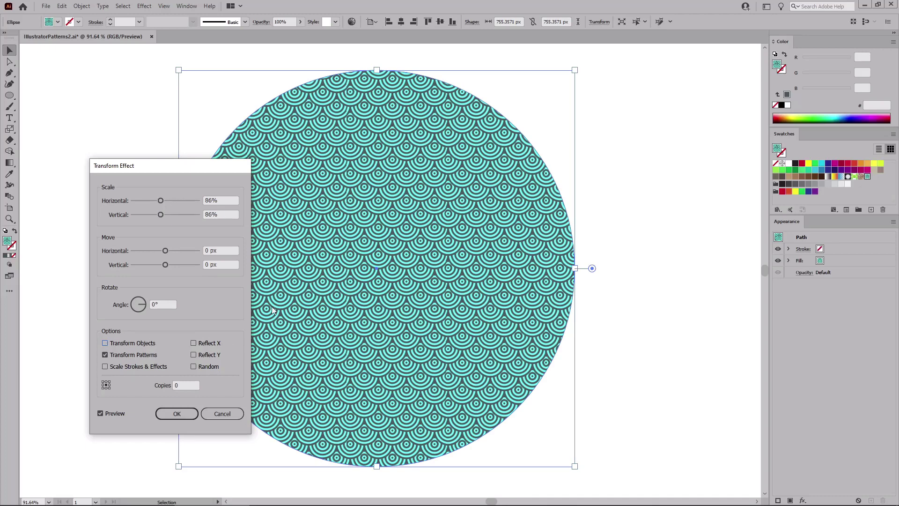
drag(140, 304, 147, 302)
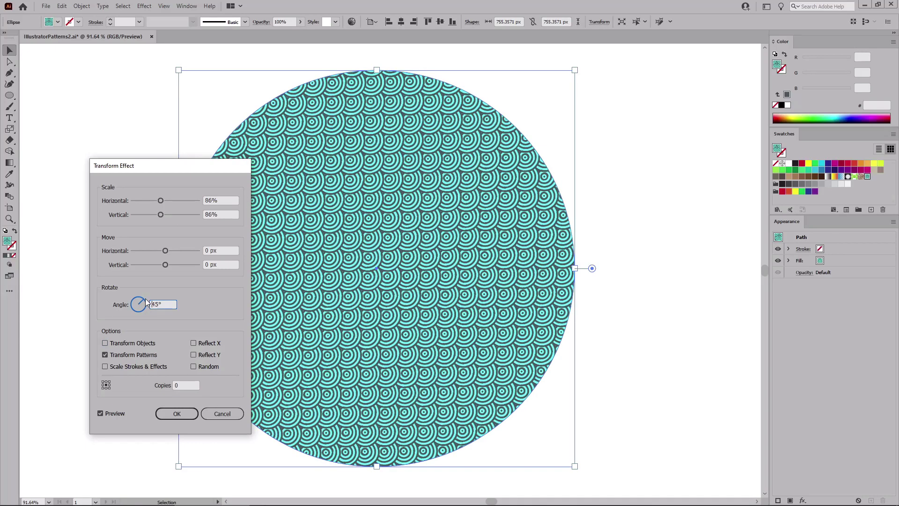
click(177, 414)
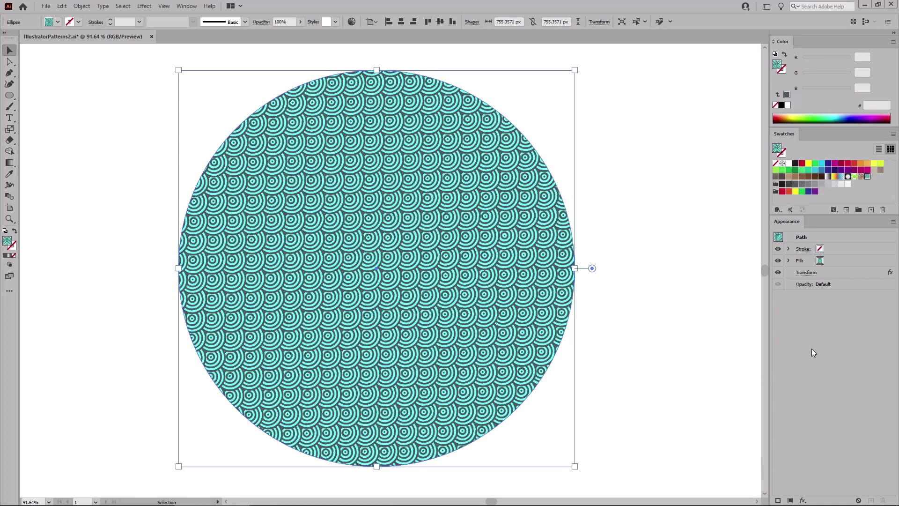
Reopen the Transform effect from Appearance and change the rotation to 319°.
click(805, 273)
click(142, 307)
drag(141, 307, 146, 311)
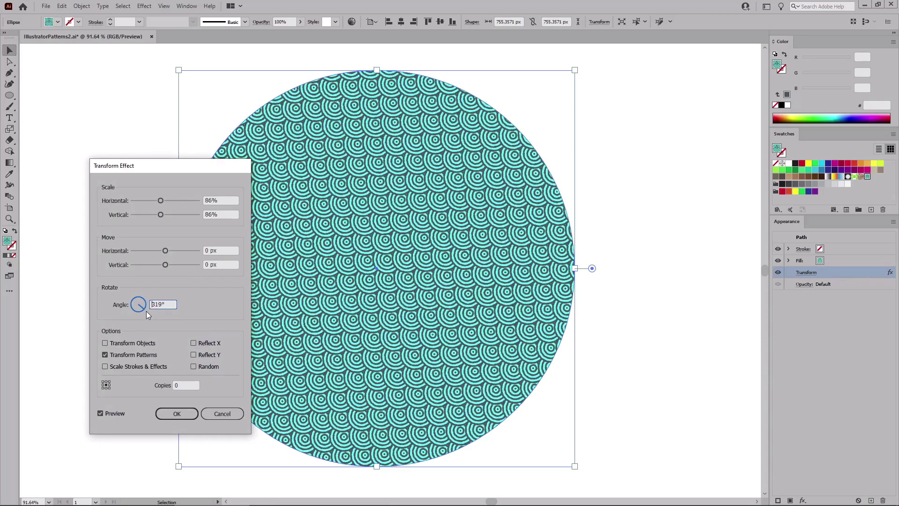
click(176, 414)
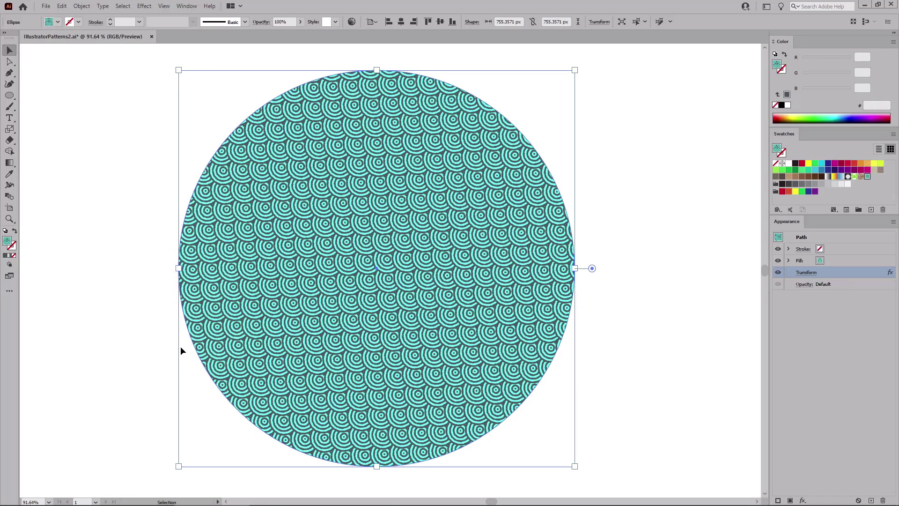